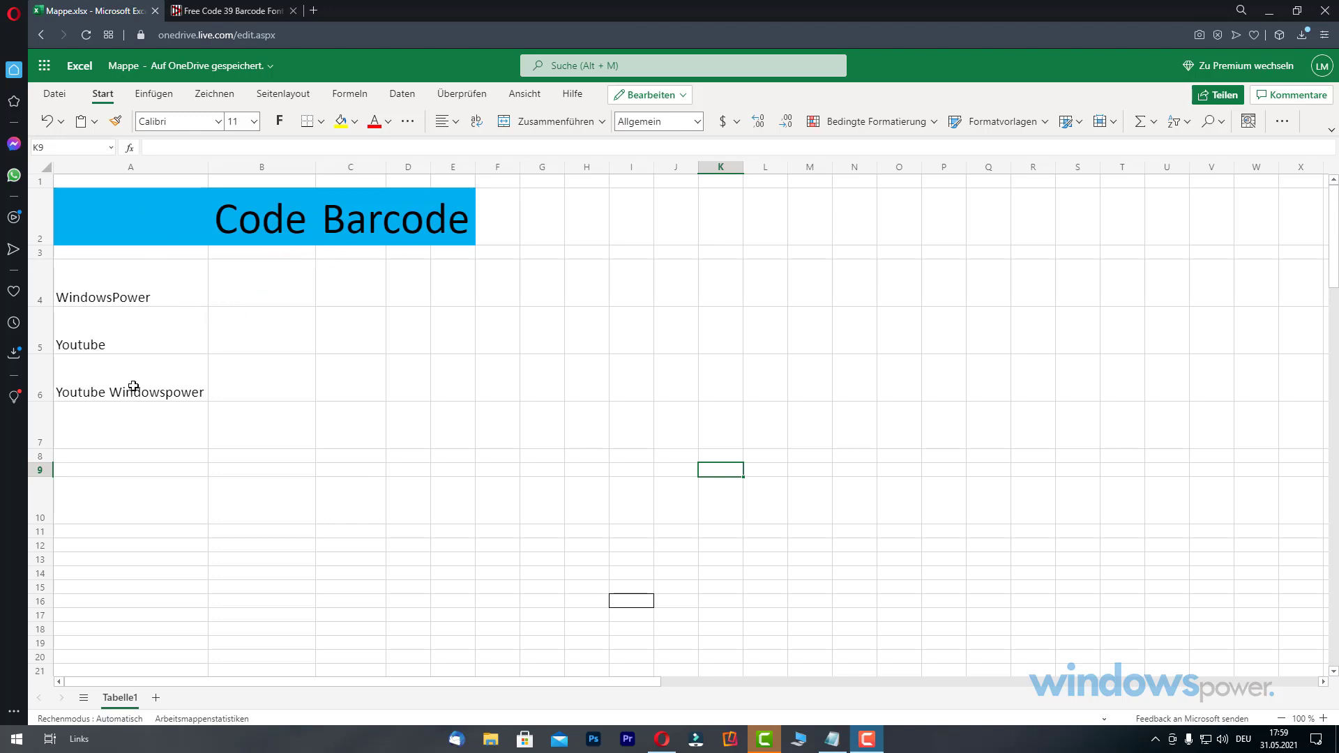
Format cells A4 (WindowsPower) and A5 (Youtube) with the Text number format
click(121, 299)
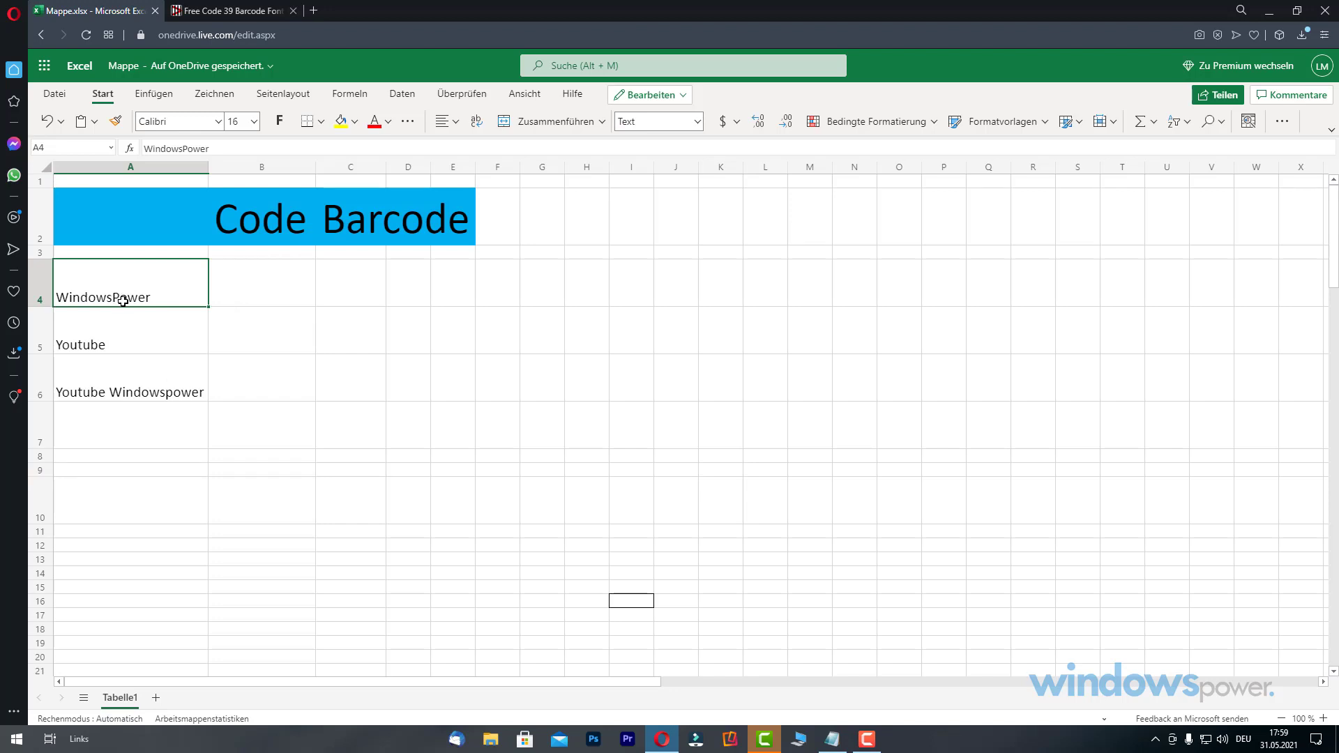
right_click(124, 303)
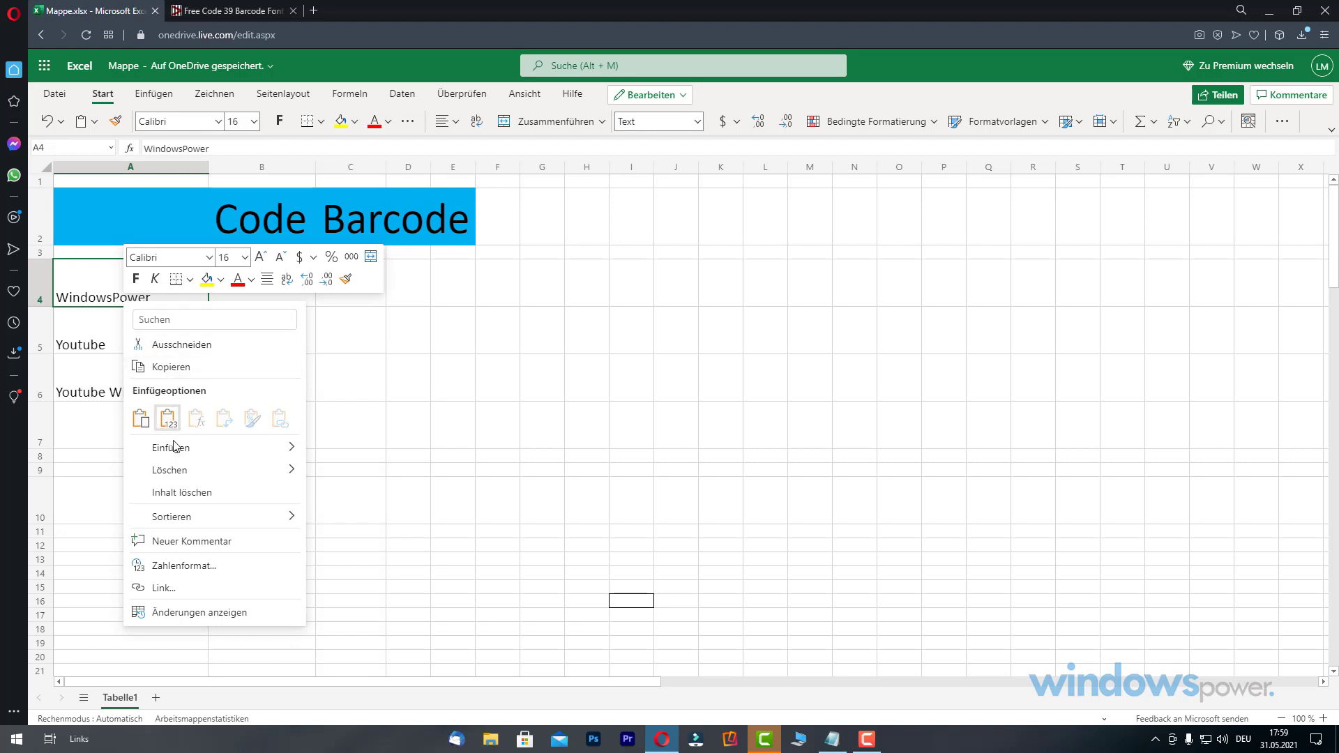
click(177, 573)
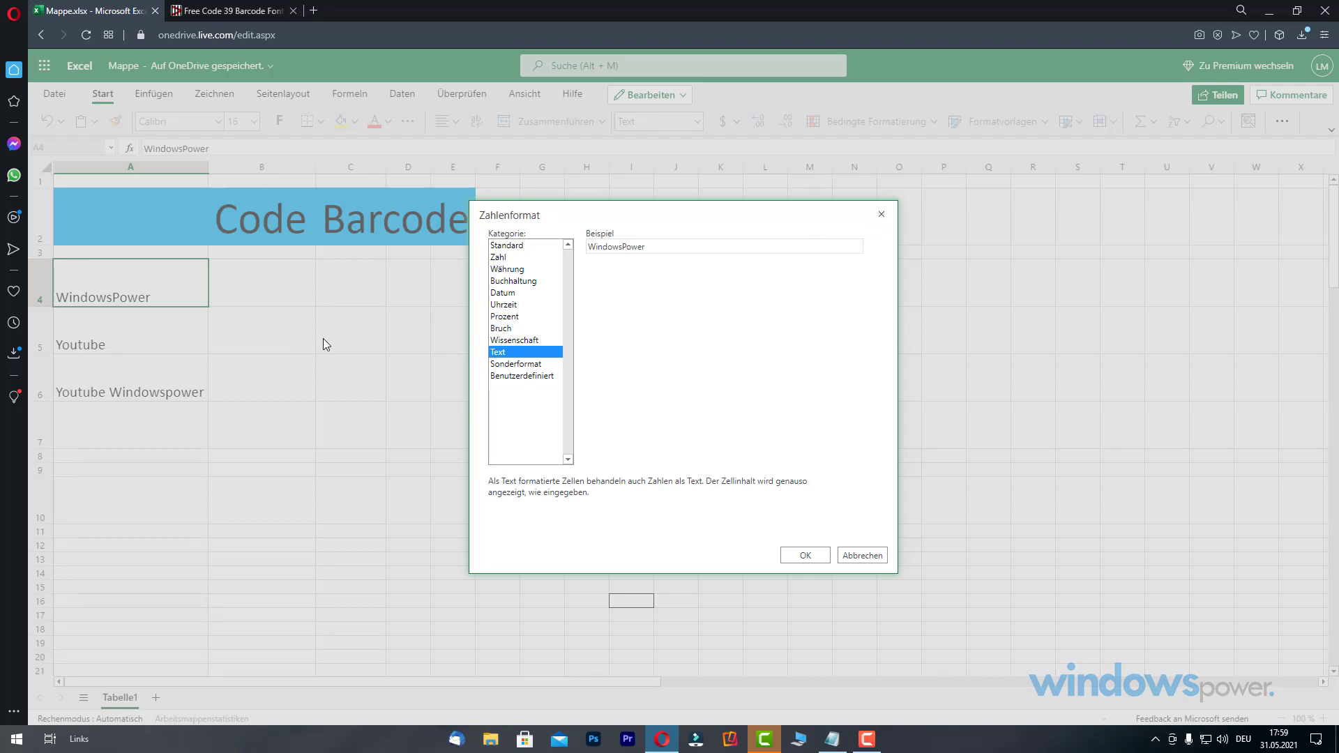
click(881, 214)
click(152, 338)
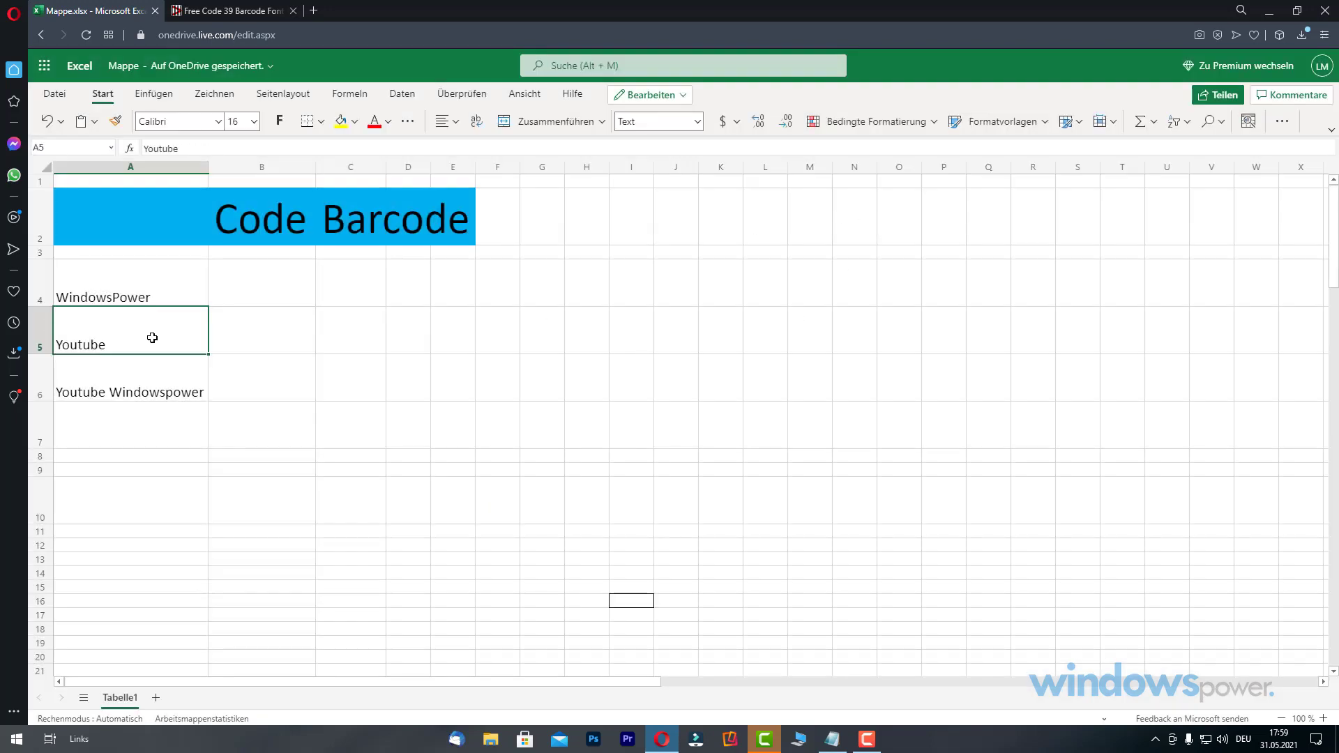
right_click(152, 338)
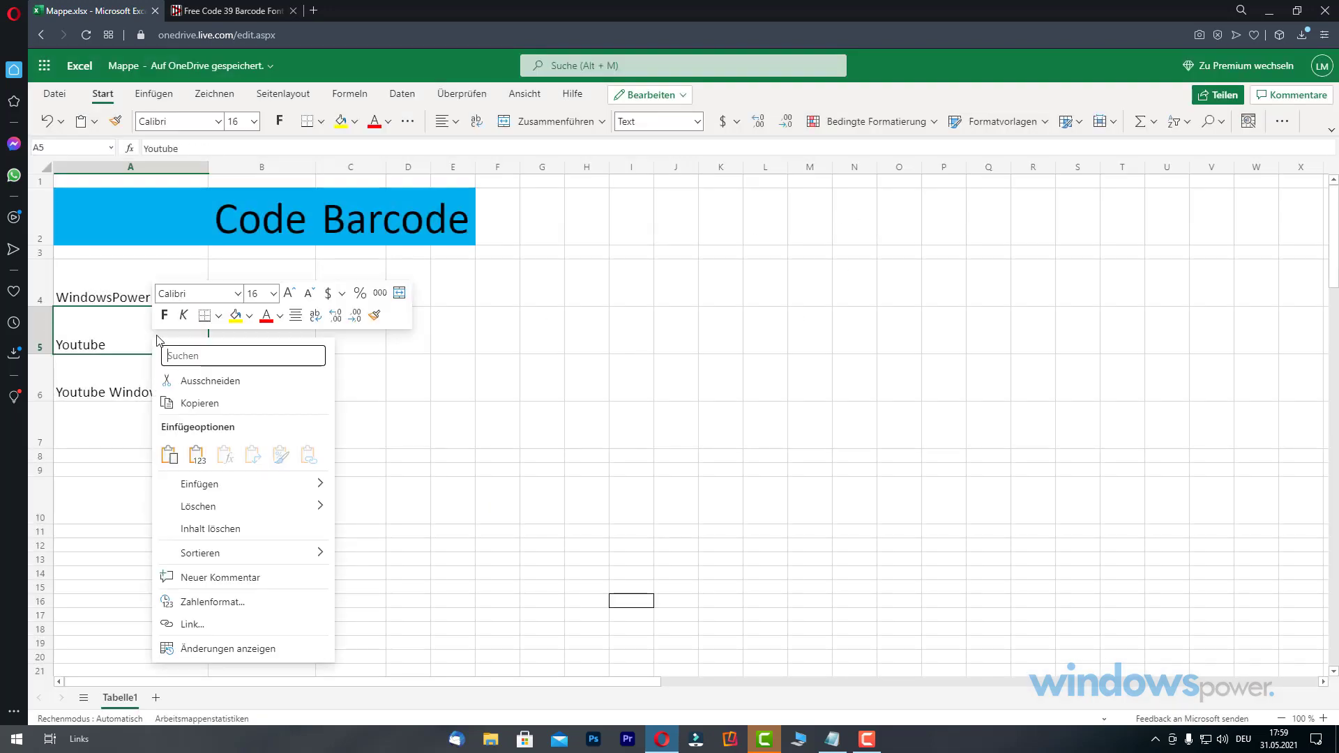
click(201, 602)
click(879, 216)
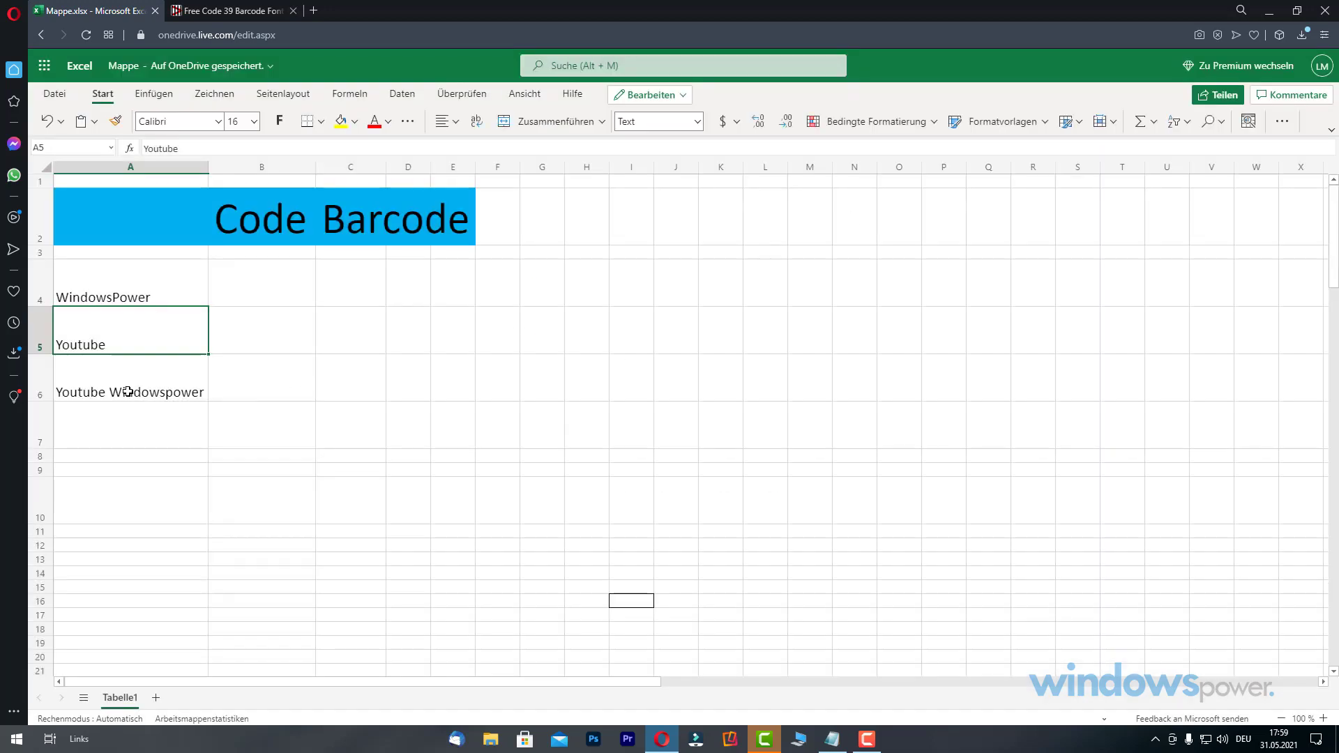
Format cell A6 (Youtube Windowspower) with the Text number format
click(128, 392)
right_click(127, 392)
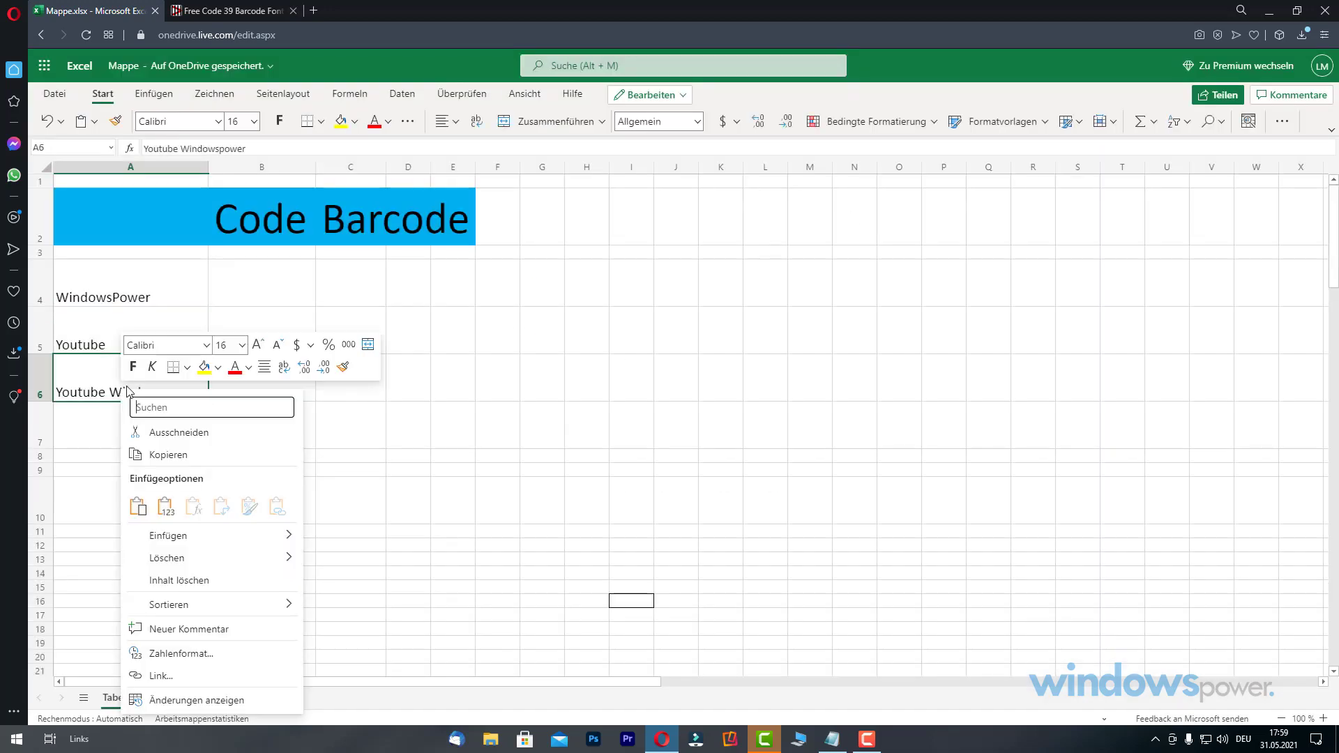
click(212, 655)
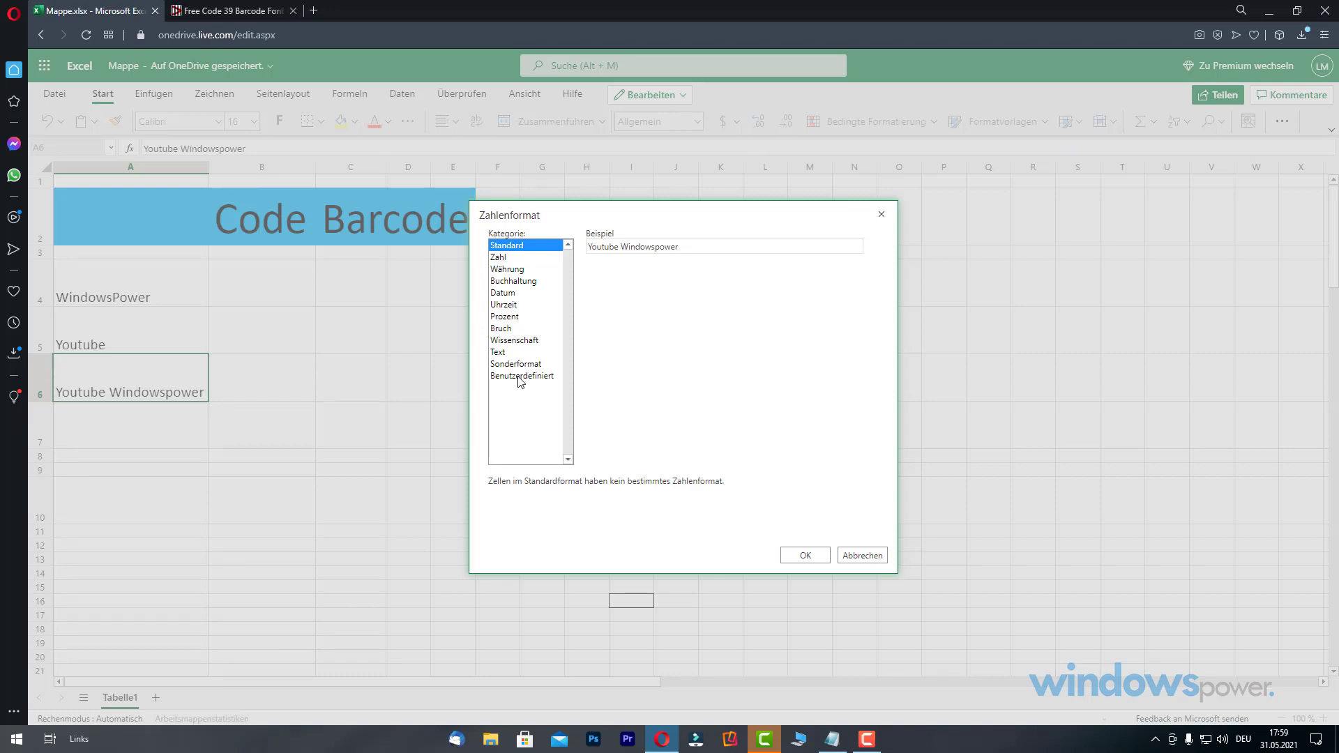
click(500, 353)
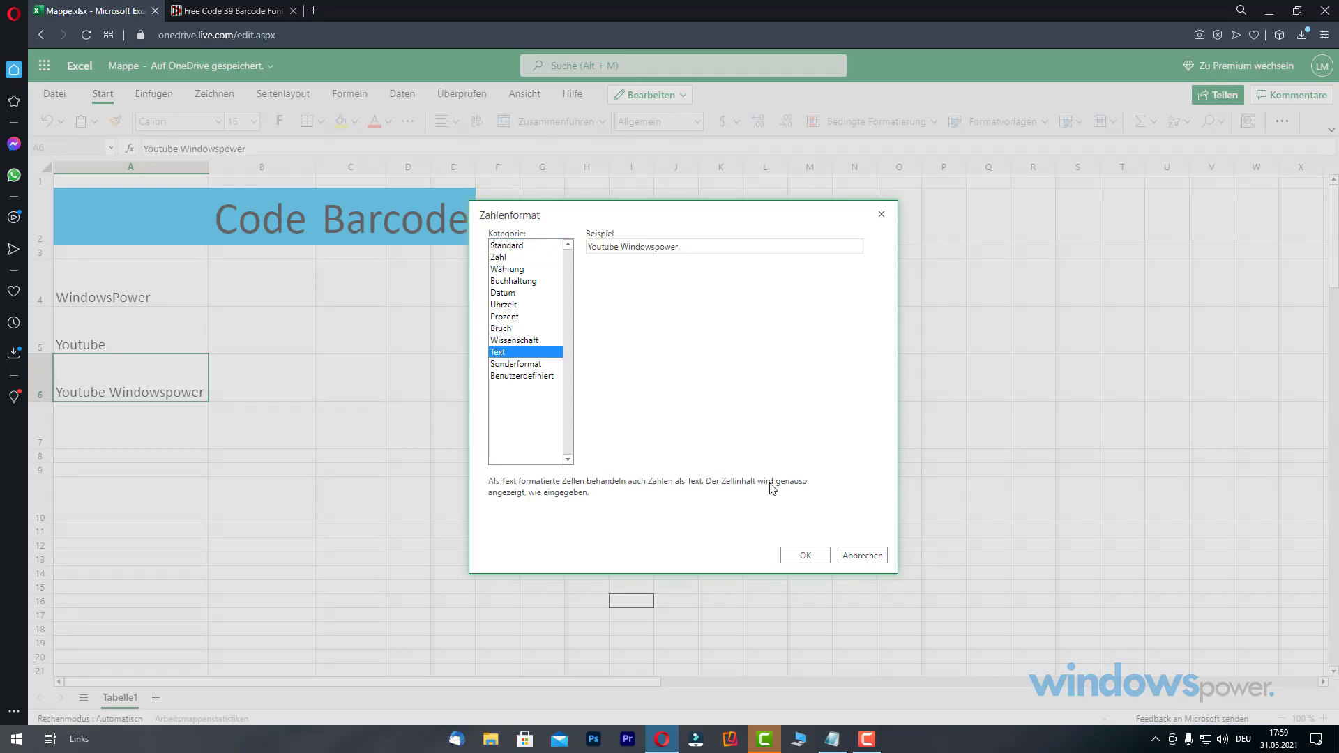
click(805, 556)
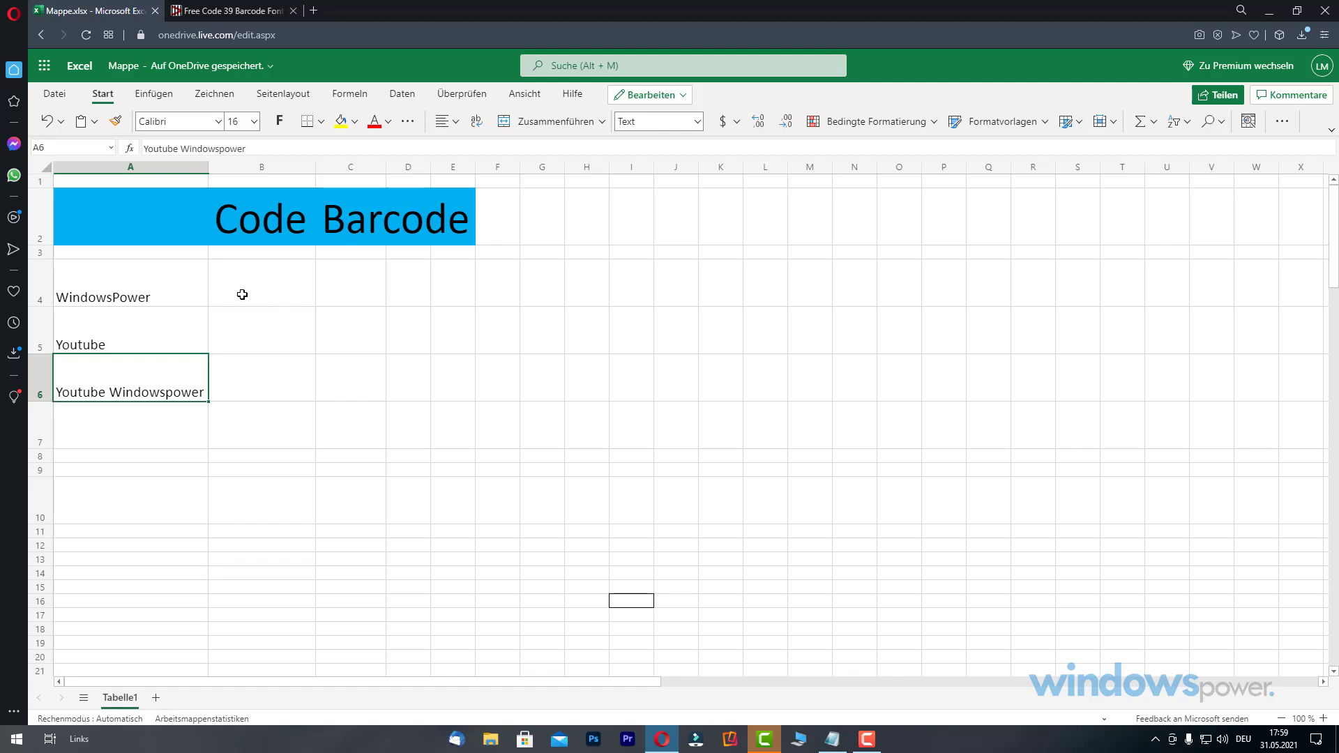
Copy the formula ="("&A4&")" from Notepad into B4 and fill it down to B6
click(260, 281)
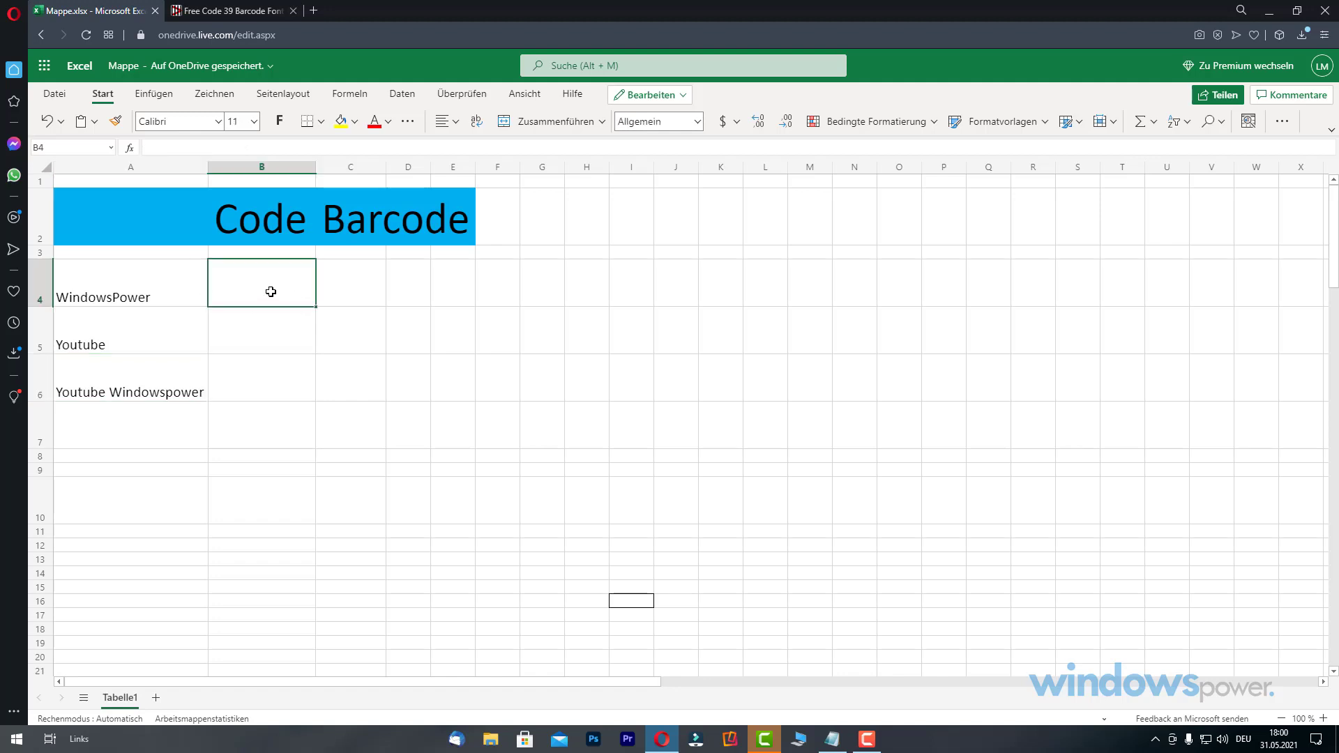
click(832, 738)
click(749, 271)
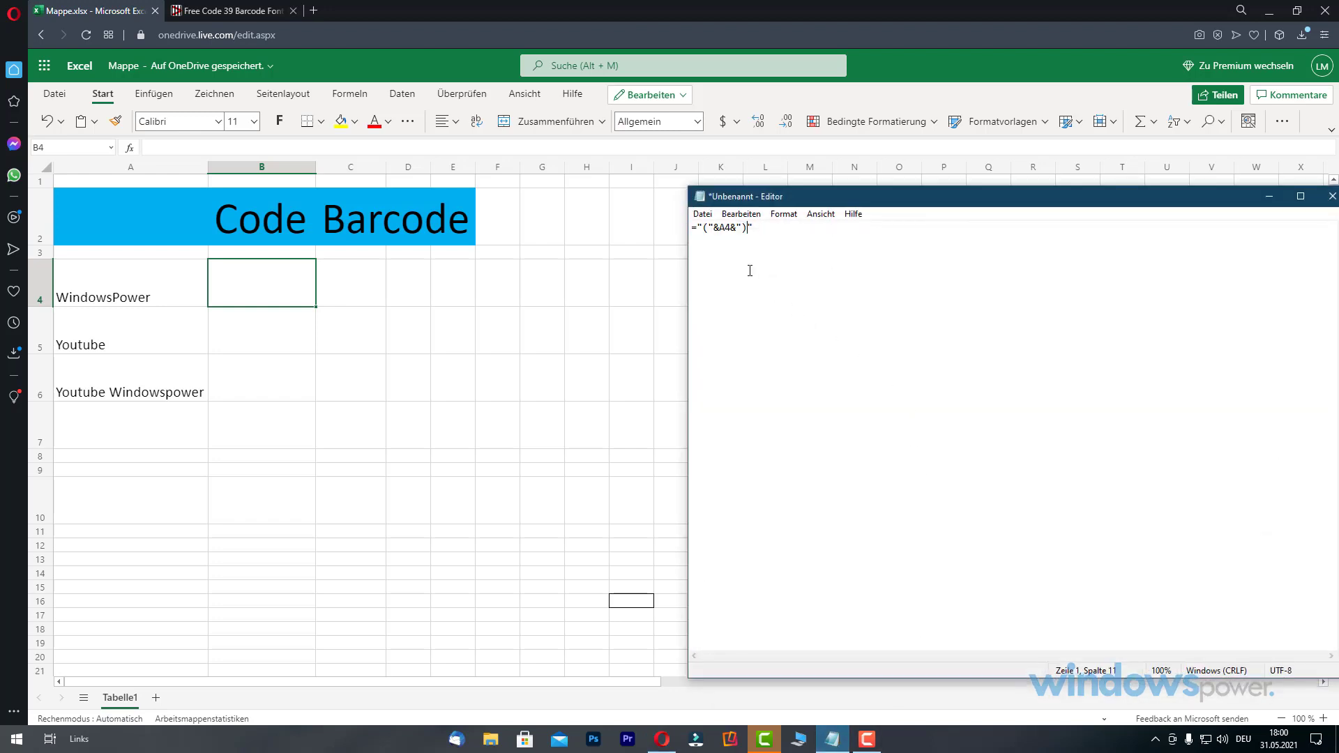
drag(761, 228, 670, 237)
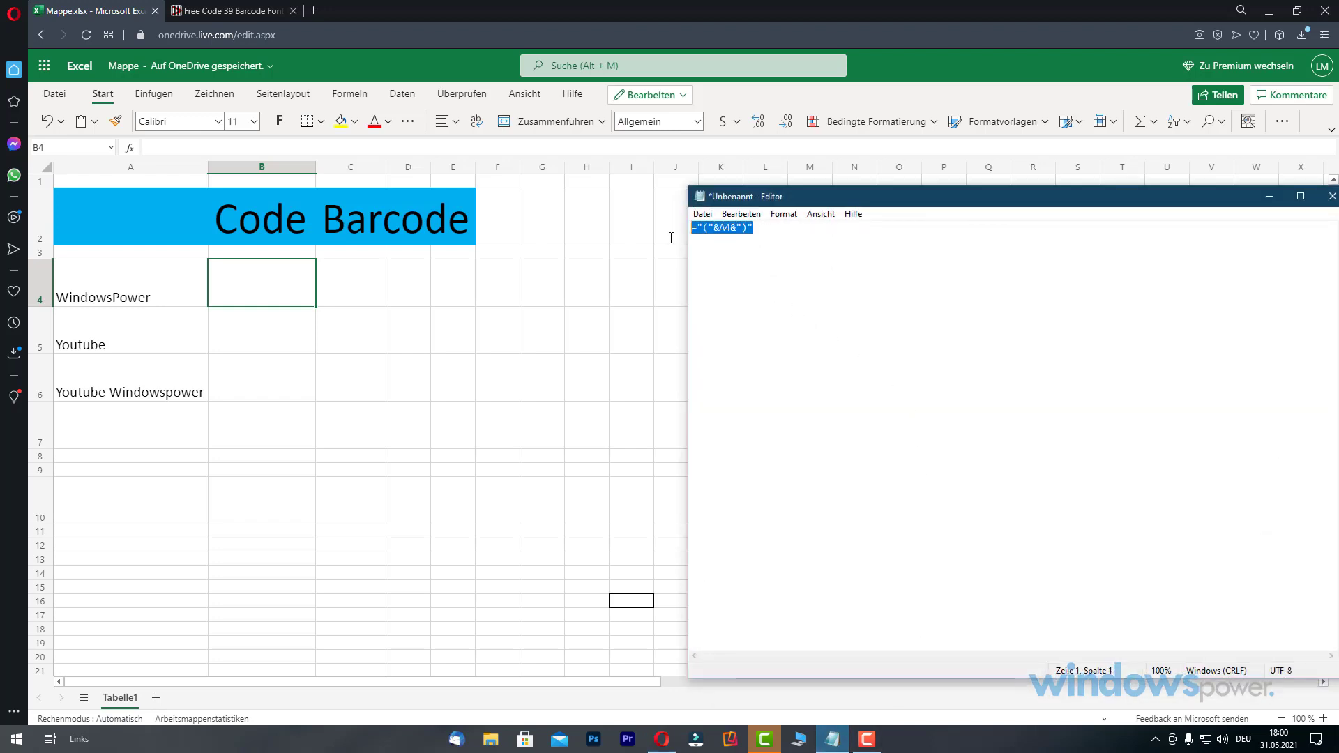
right_click(725, 228)
click(749, 269)
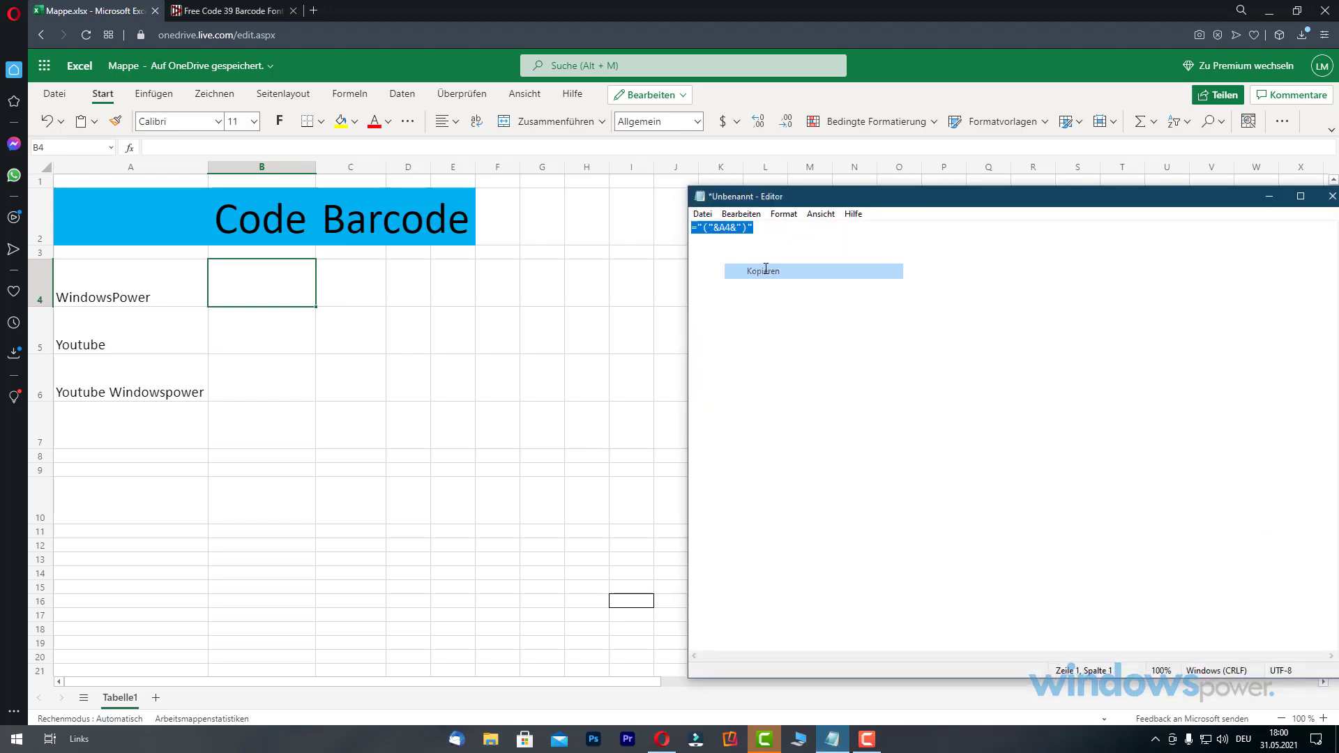
click(1269, 197)
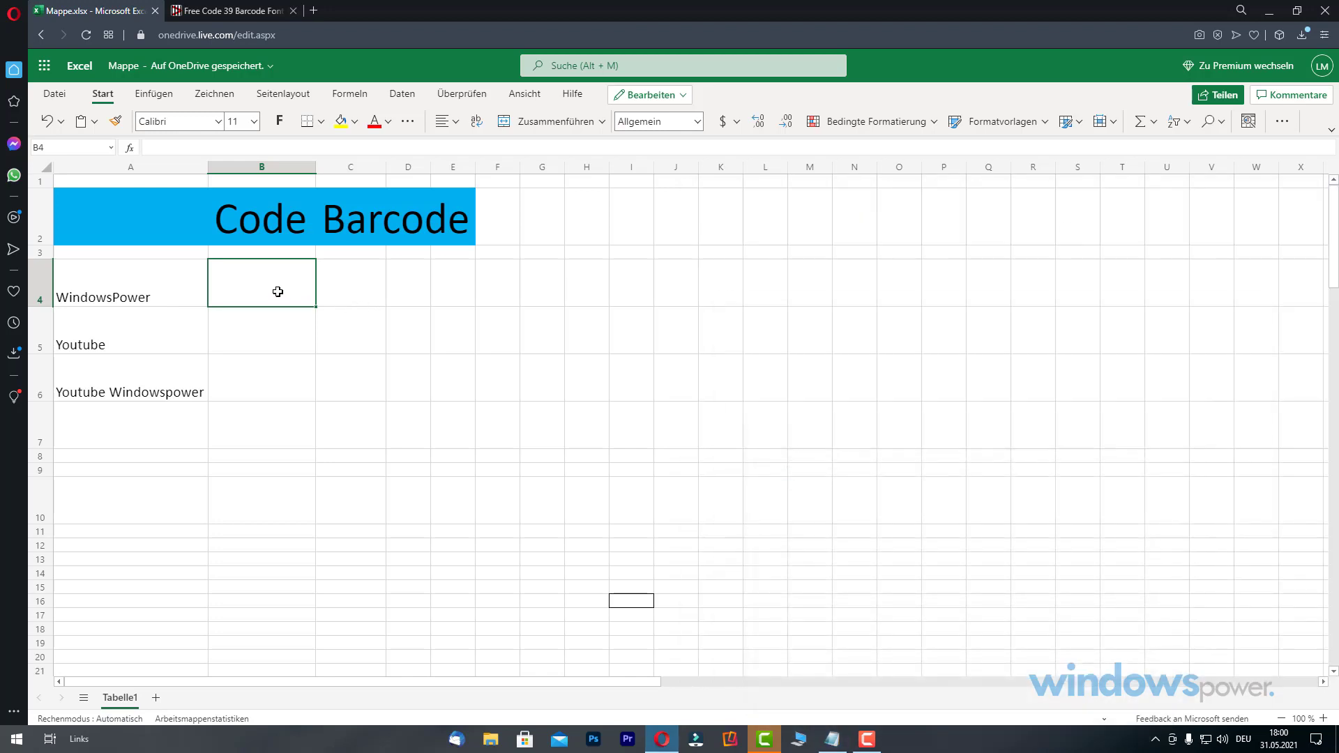
key(ctrl+v)
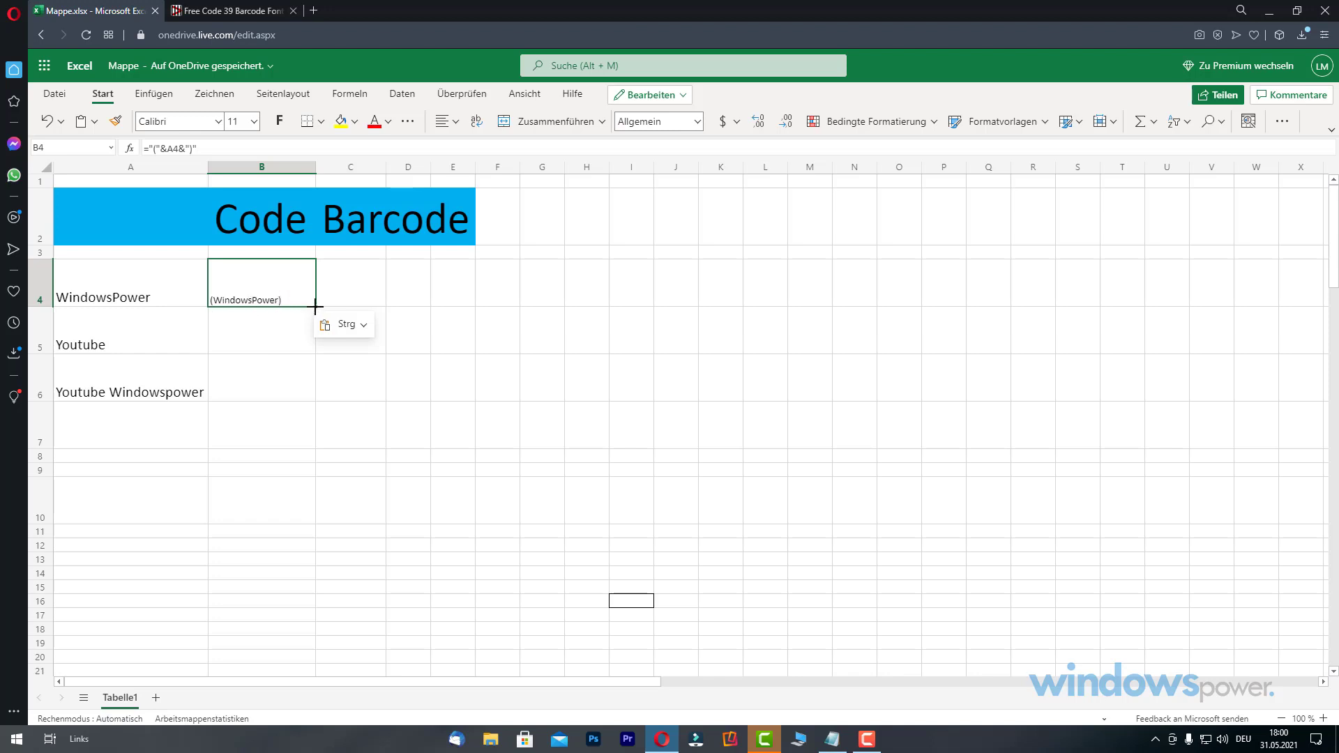
drag(315, 307, 315, 399)
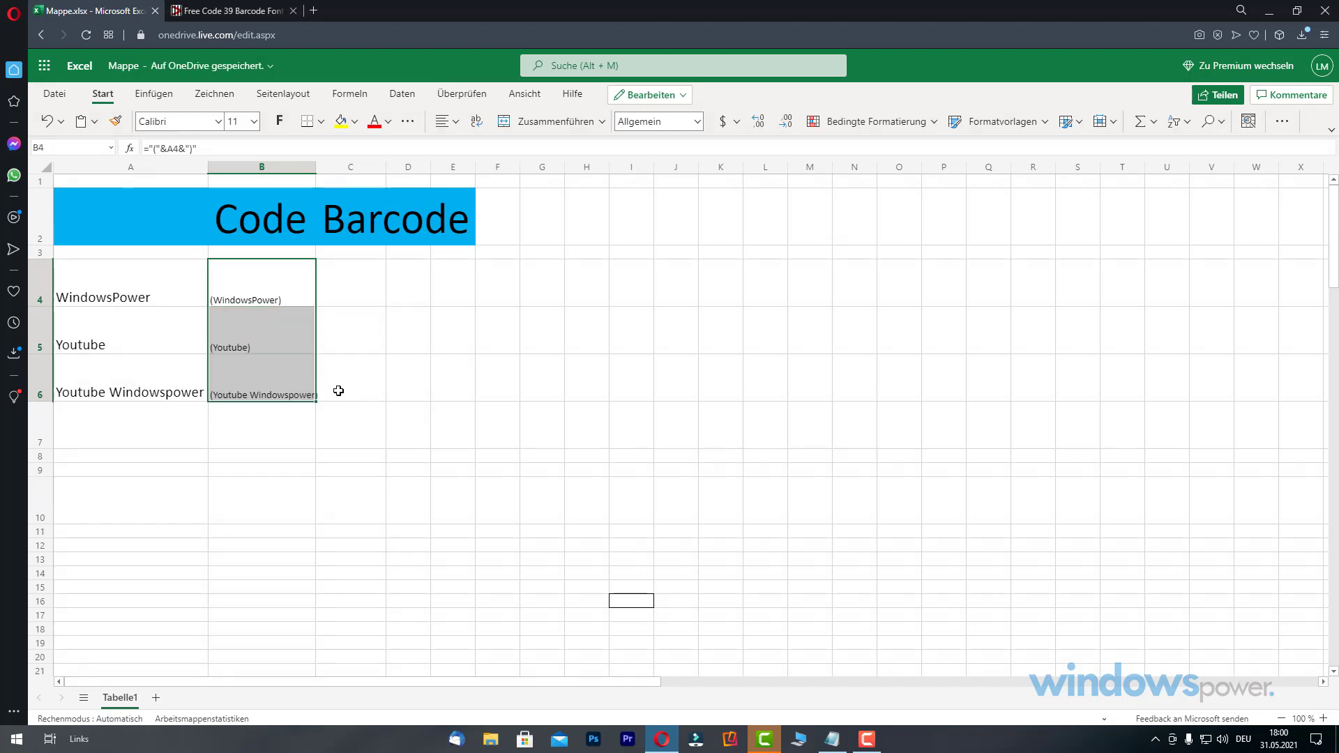
click(358, 349)
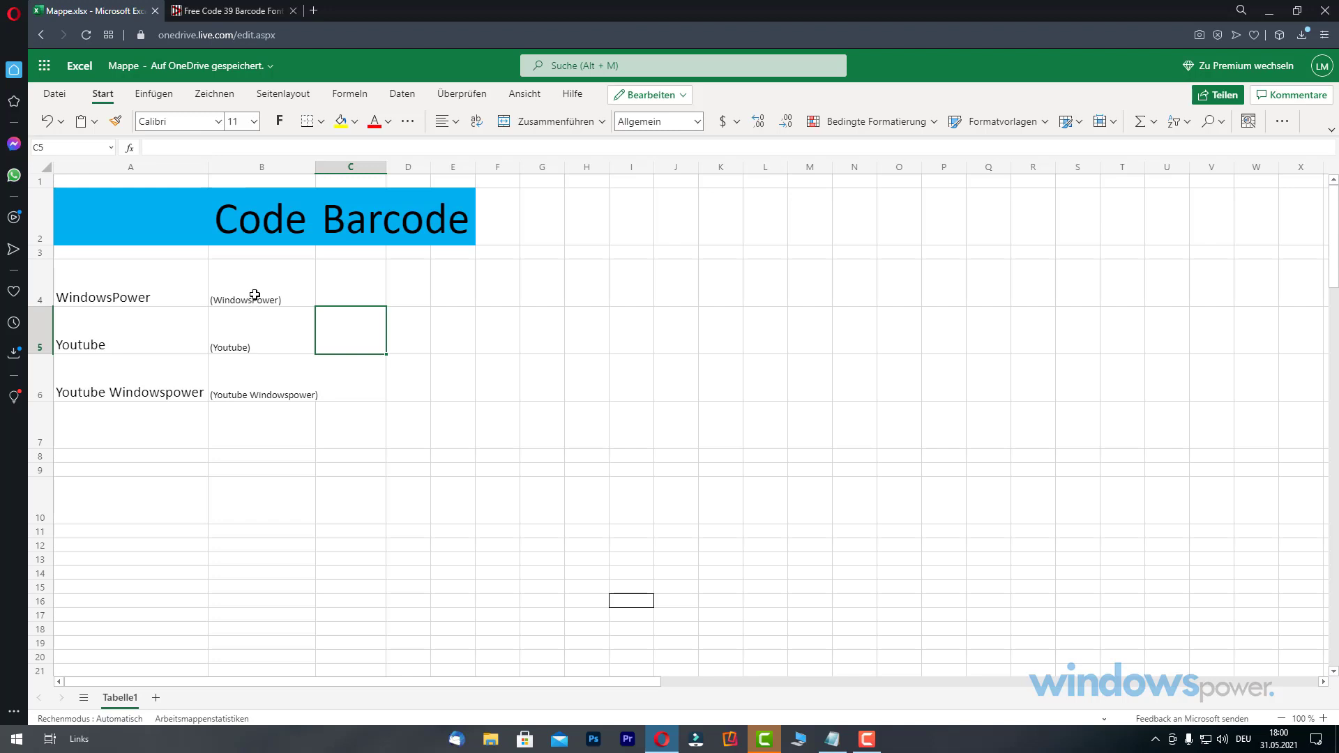
click(218, 125)
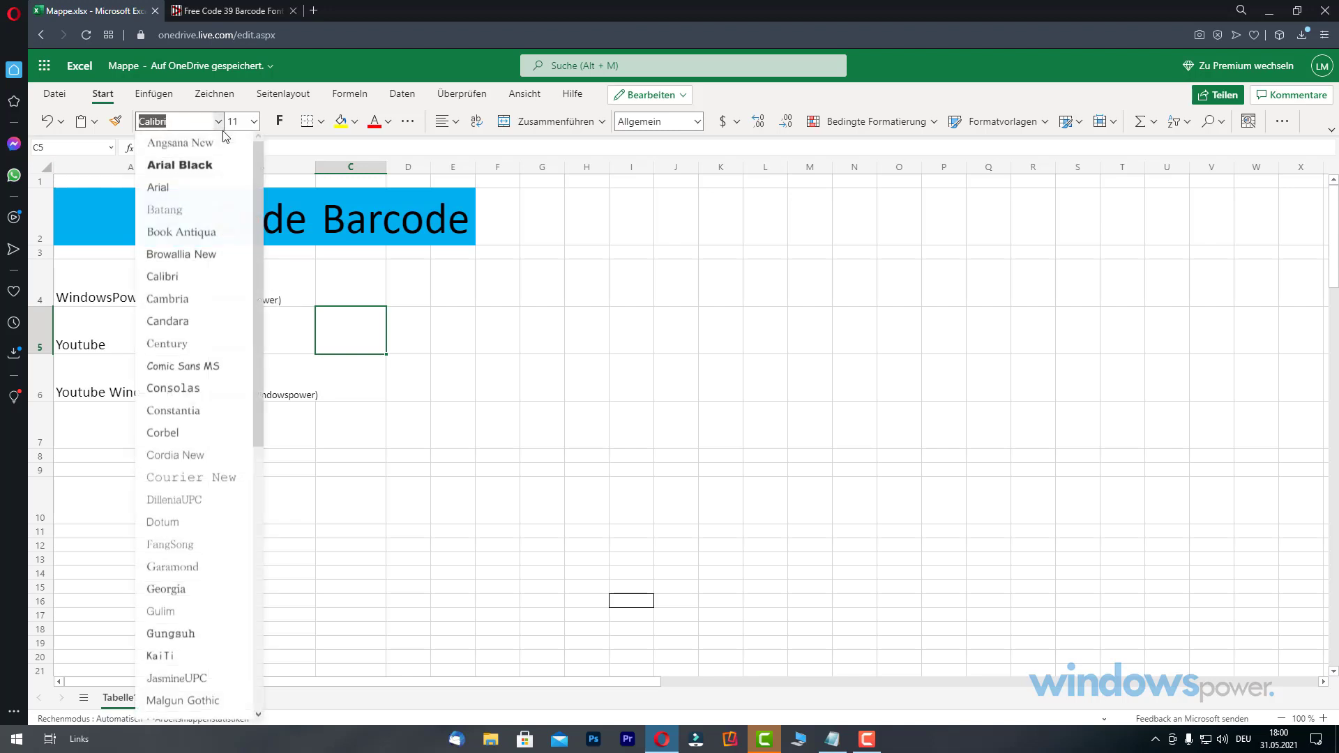
scroll(213, 342, down, 2)
scroll(207, 359, down, 5)
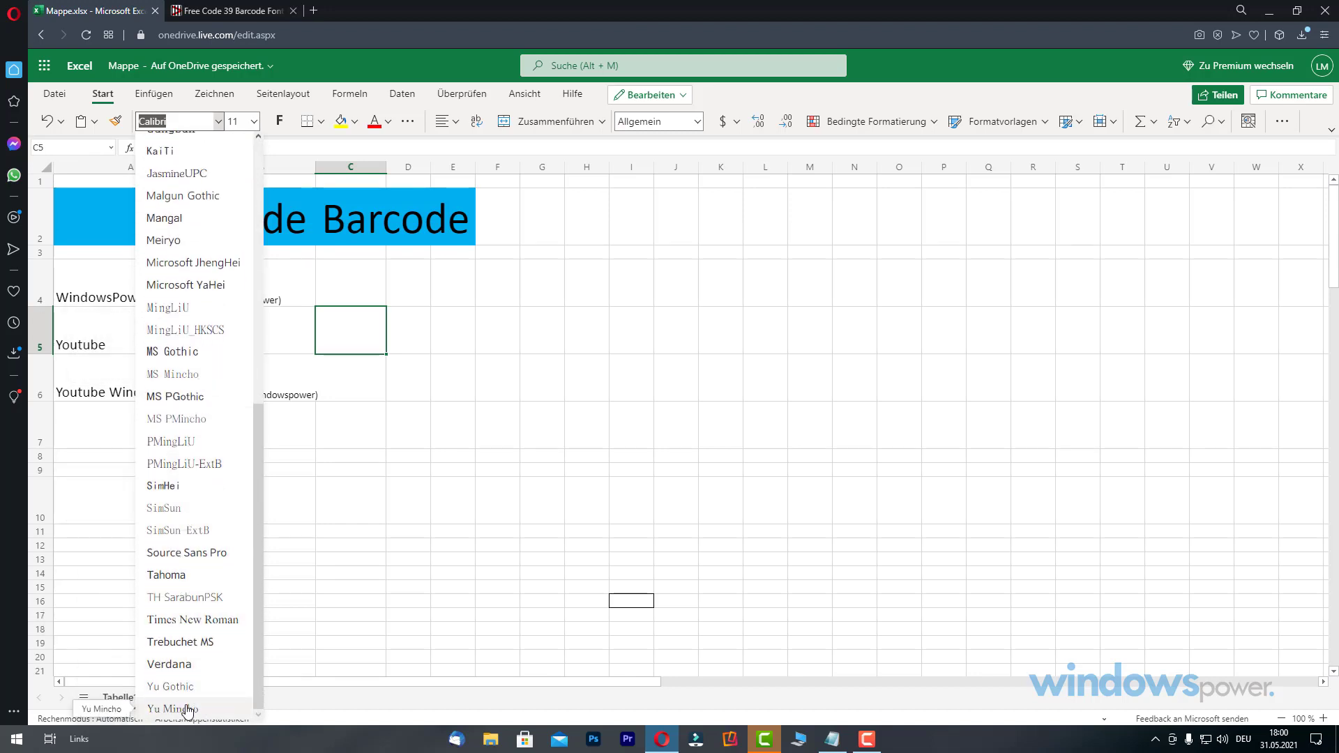
scroll(196, 687, up, 1)
scroll(209, 659, up, 4)
scroll(188, 543, up, 3)
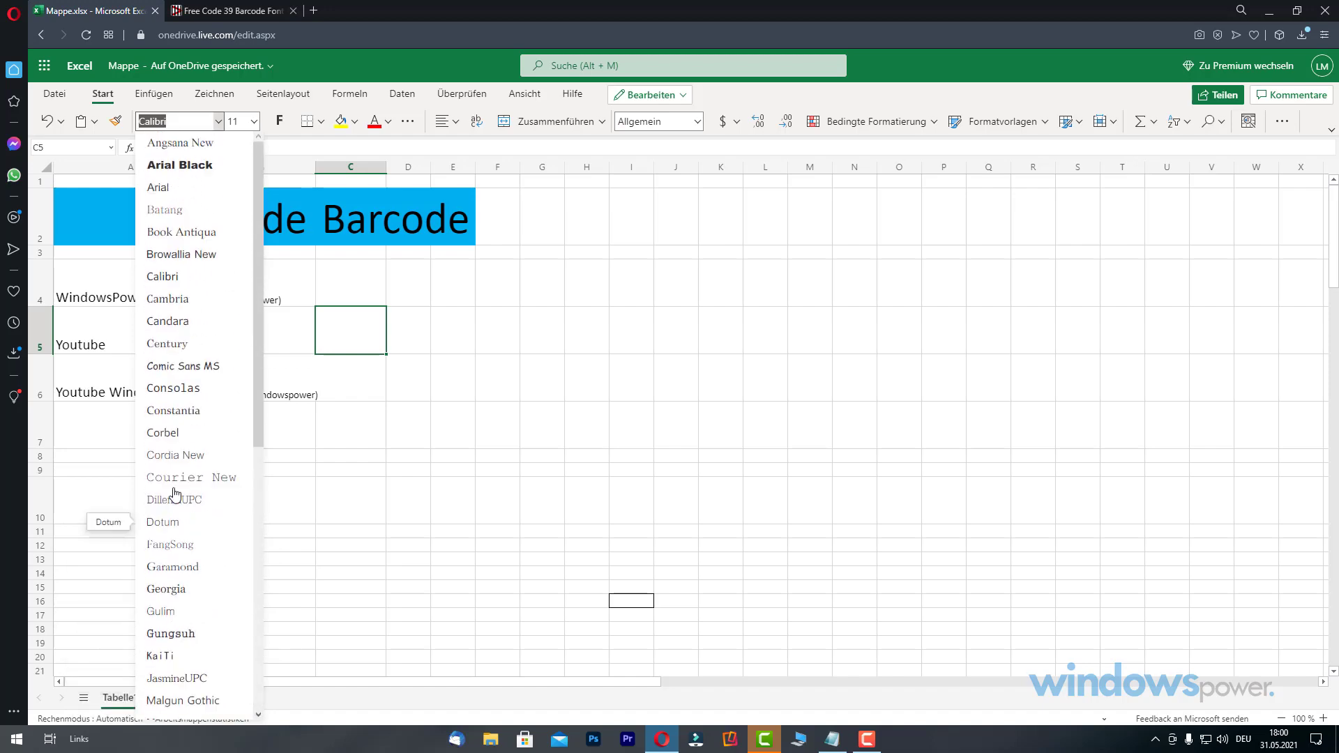
scroll(188, 374, down, 5)
scroll(181, 488, down, 3)
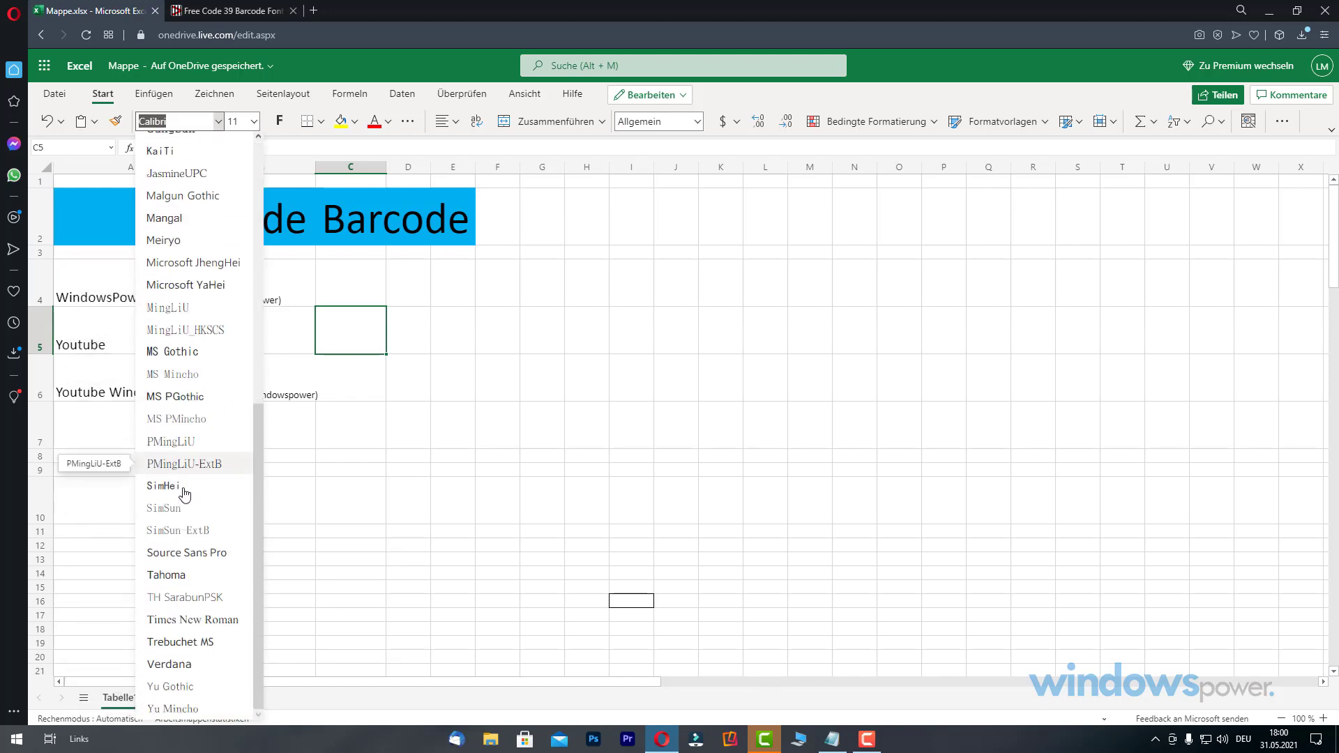
scroll(179, 471, up, 1)
scroll(192, 457, up, 7)
click(359, 353)
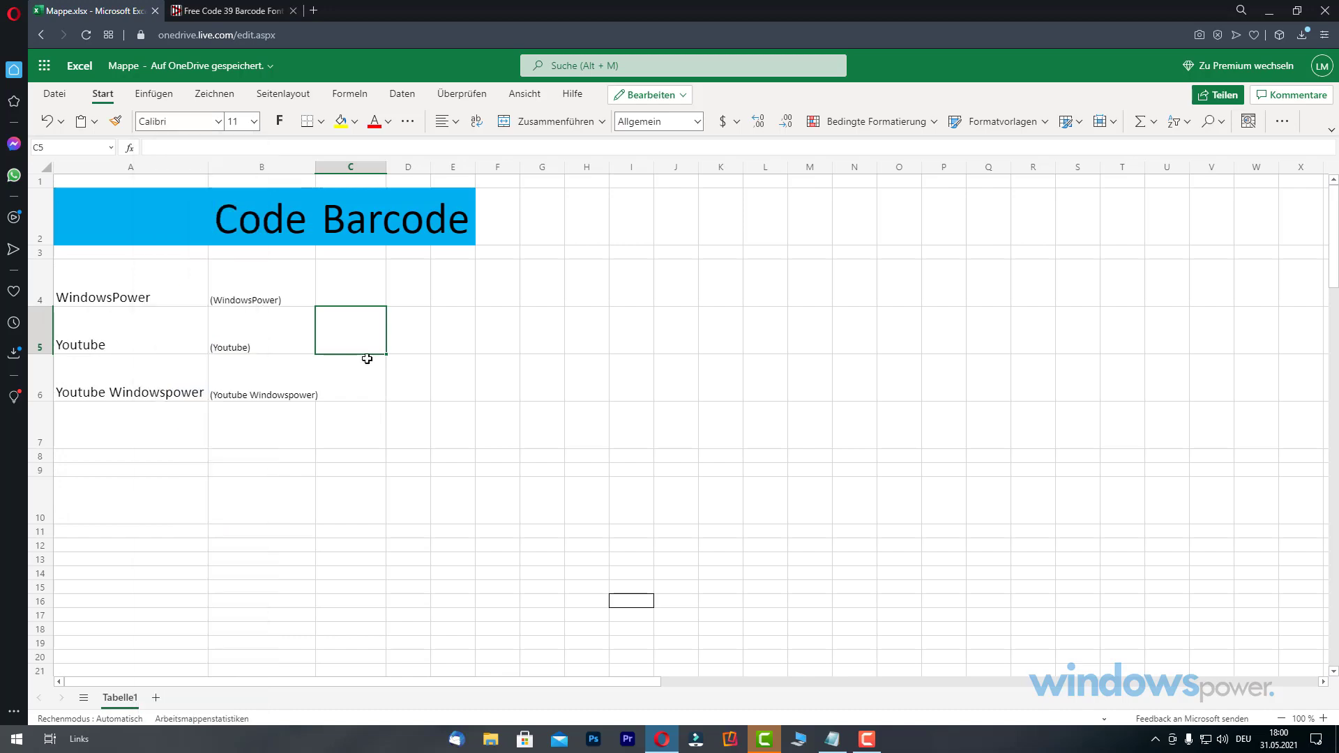
View the IDAutomation Free Code 39 Barcode Font page, then minimize the browser
click(251, 11)
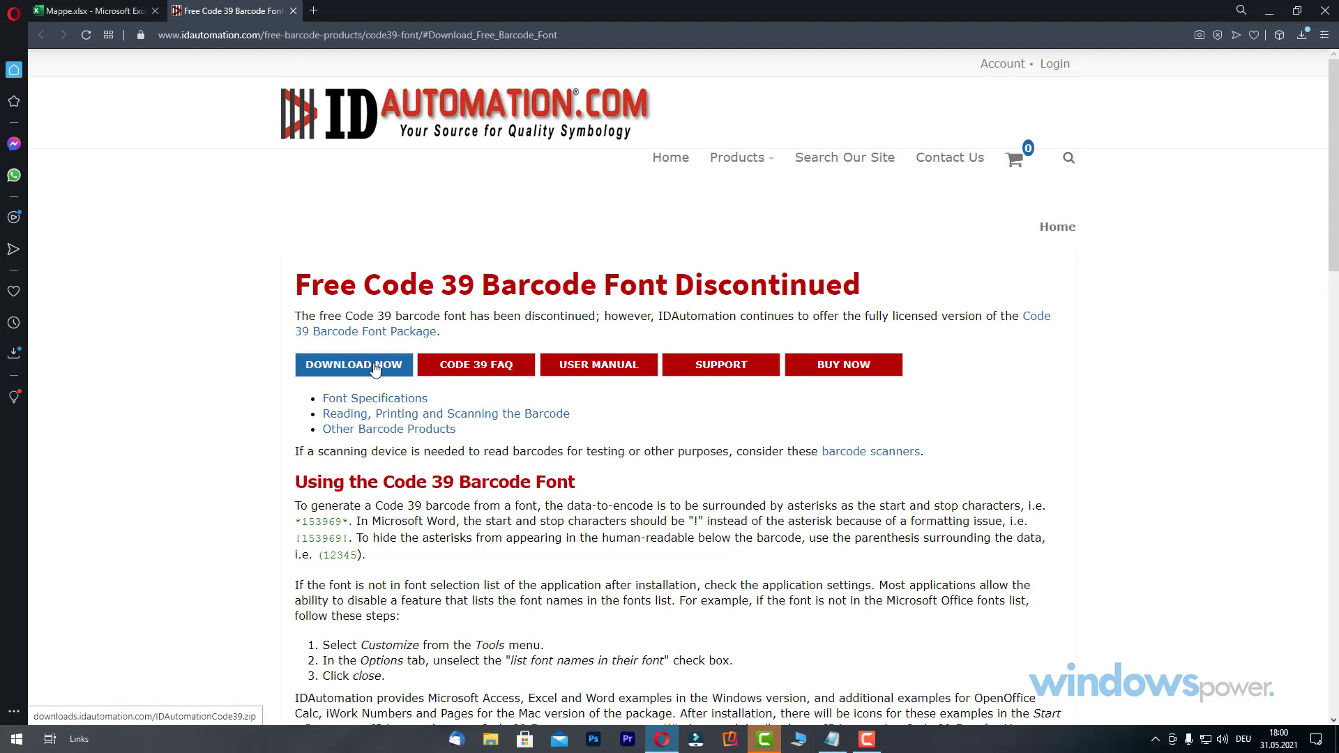
click(1268, 13)
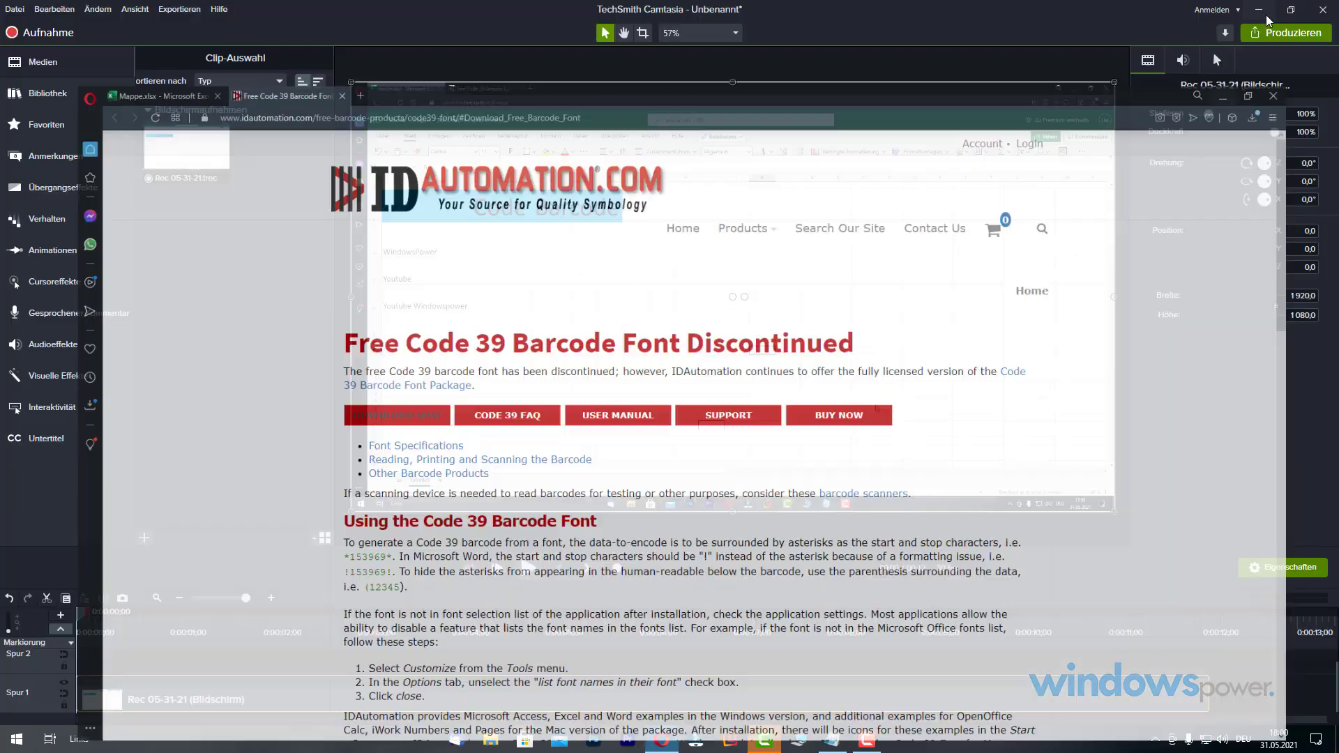
Run the IDAutomation Code 39 font installer with default location and folder through to Finish
click(1255, 12)
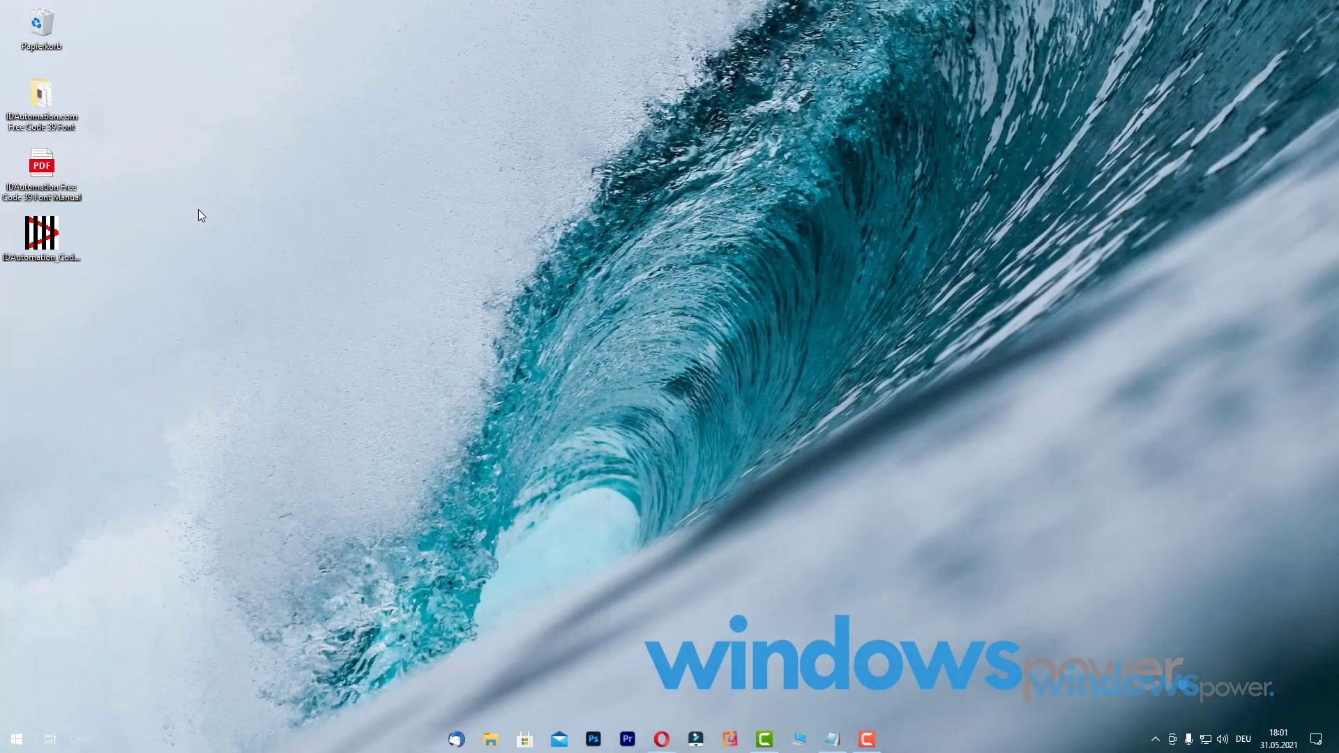
double_click(42, 237)
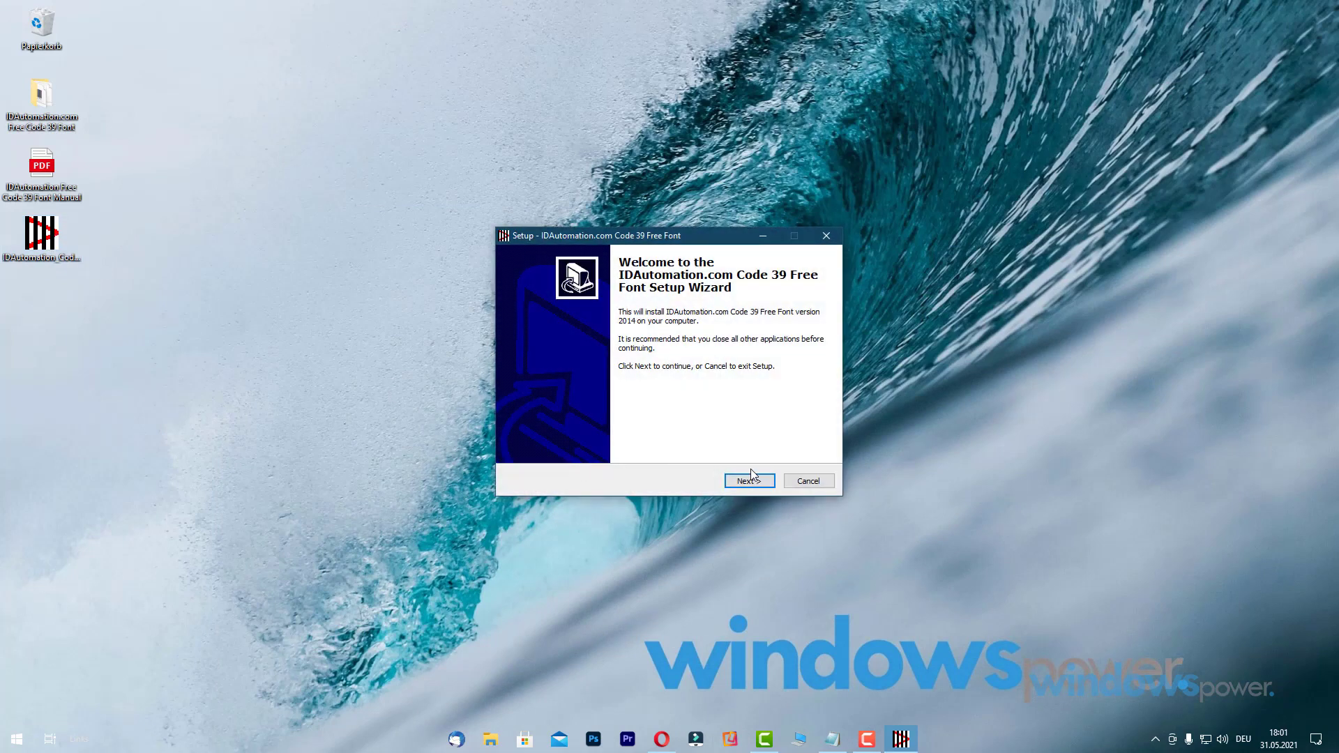
click(747, 483)
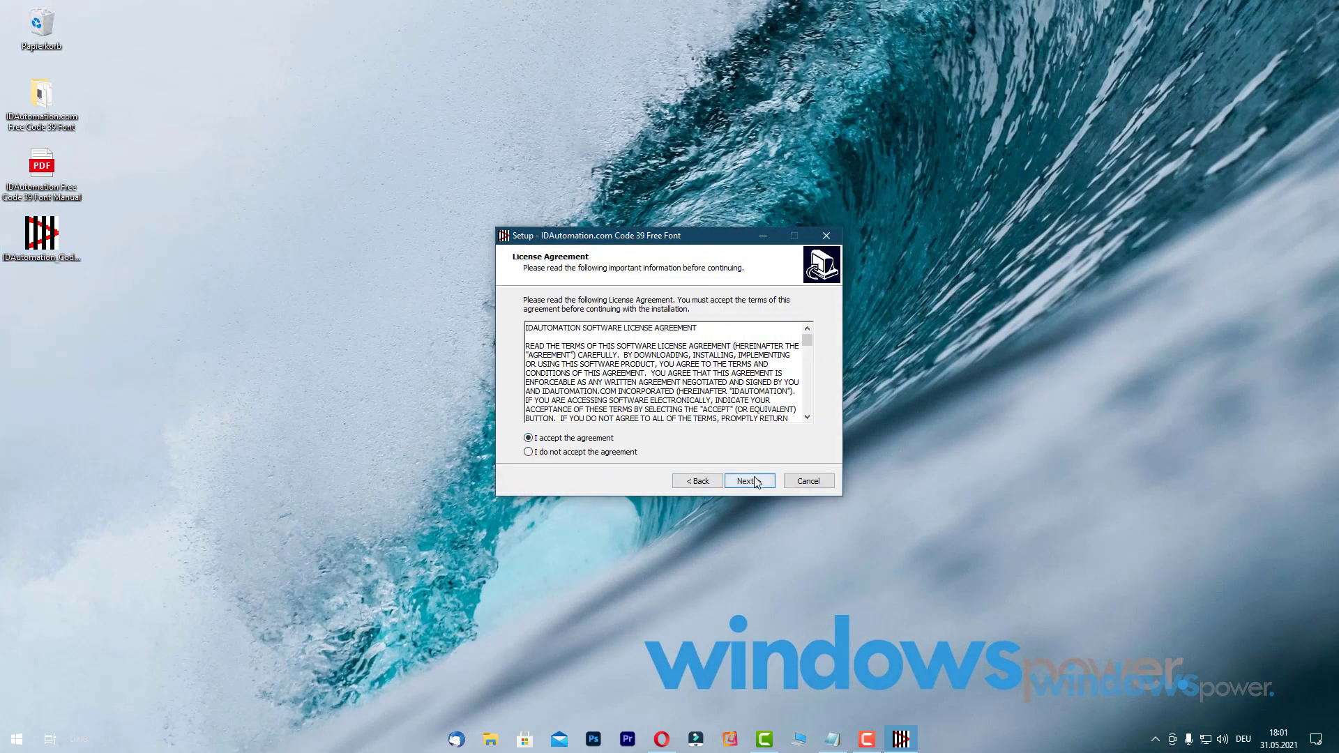
click(757, 481)
click(753, 484)
click(750, 484)
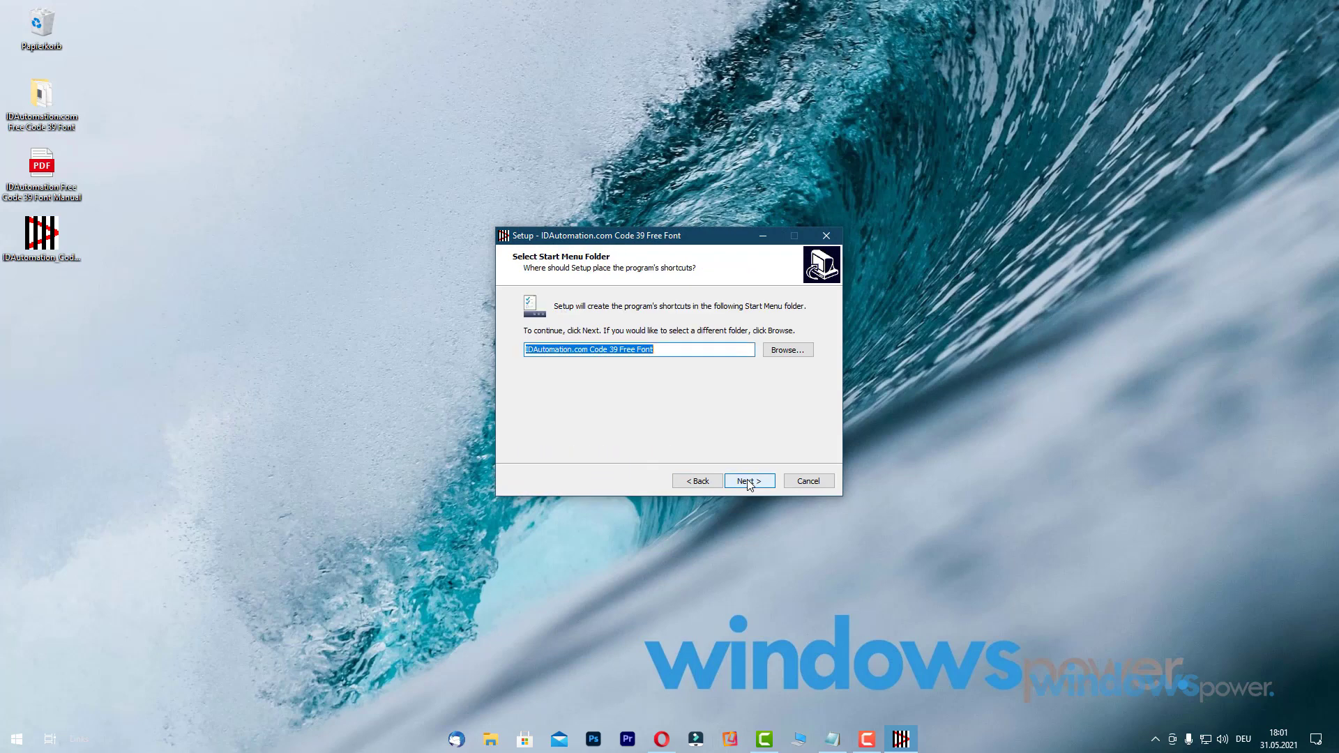
click(748, 485)
click(747, 485)
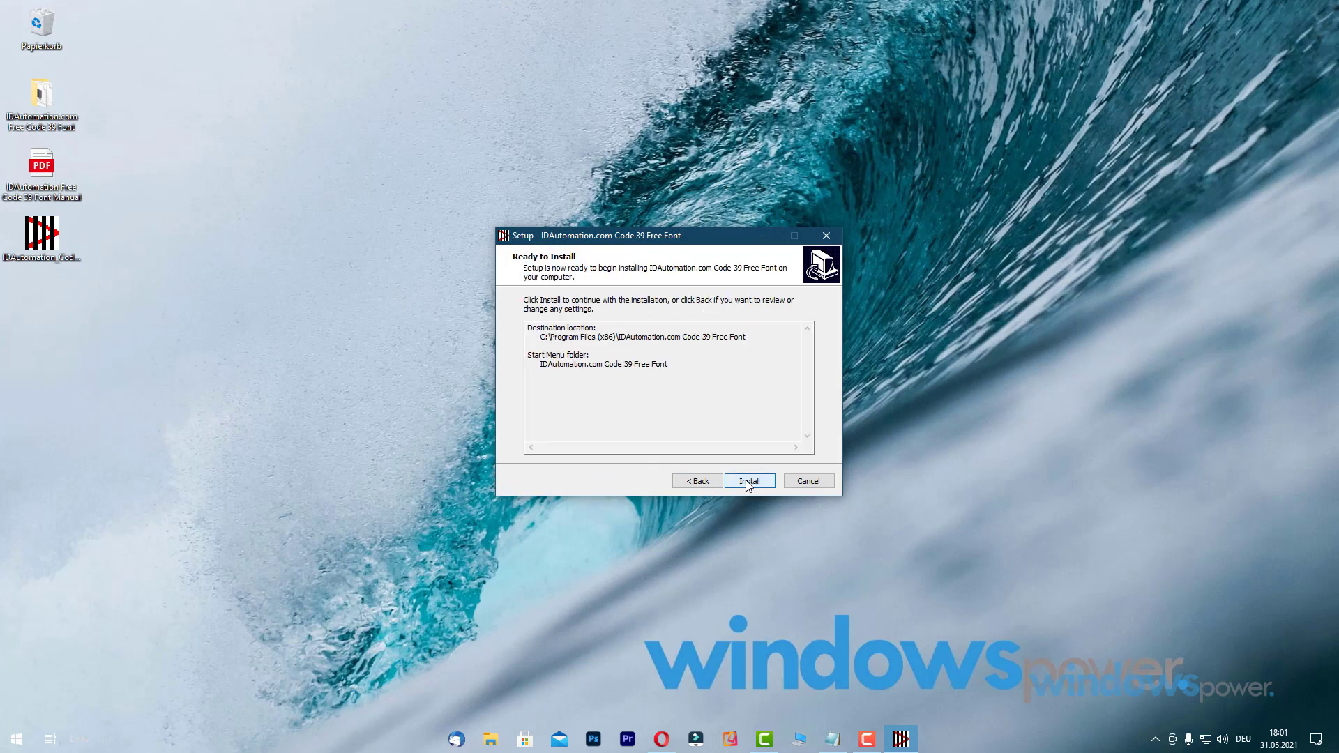
click(746, 485)
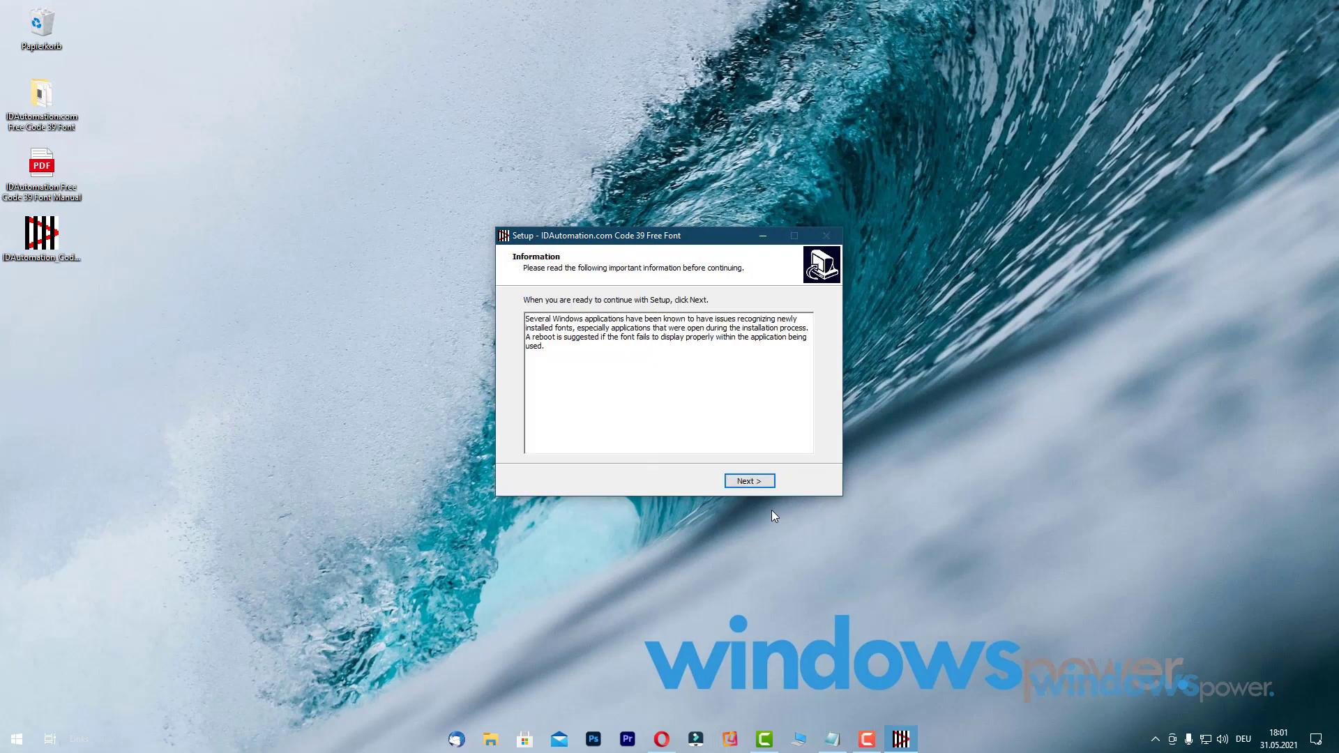
click(753, 481)
click(755, 483)
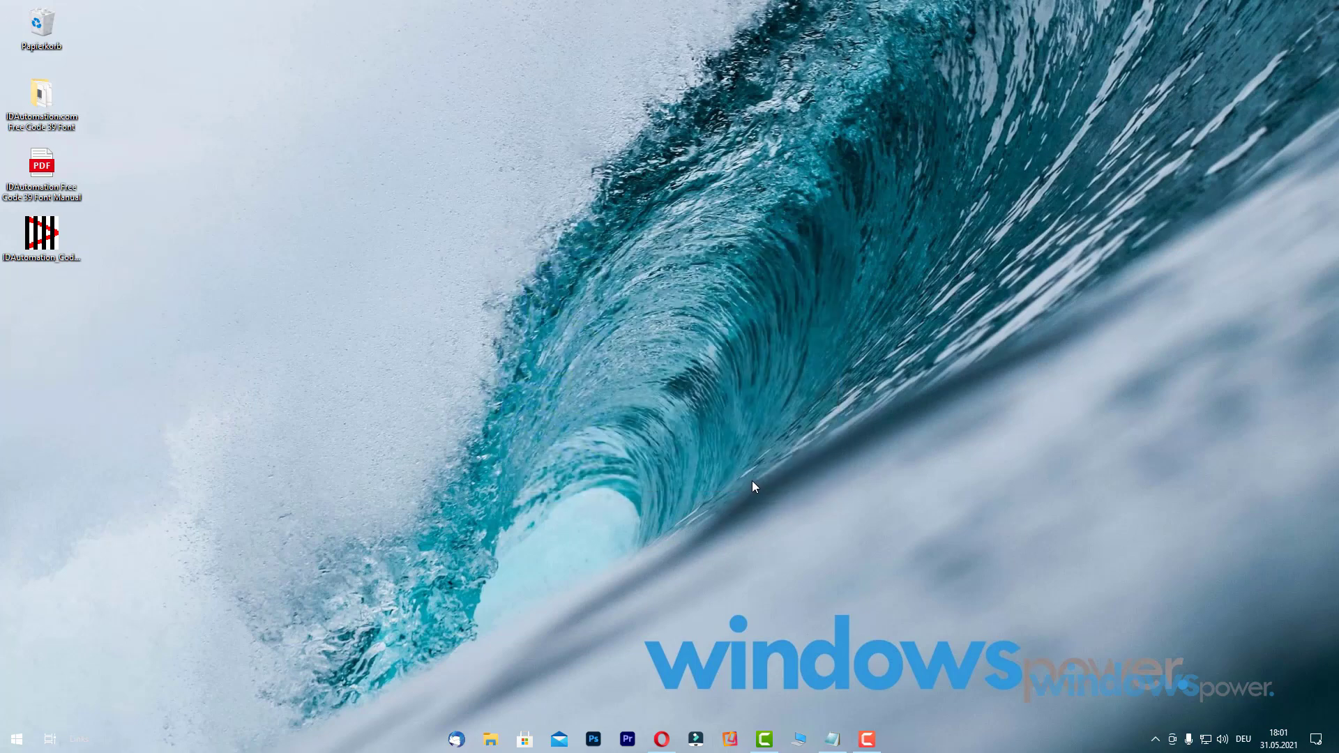
Install the IDAutomationHC39M Free Version OpenType font from the downloaded IDAutomation font folder
click(663, 739)
click(111, 15)
double_click(41, 93)
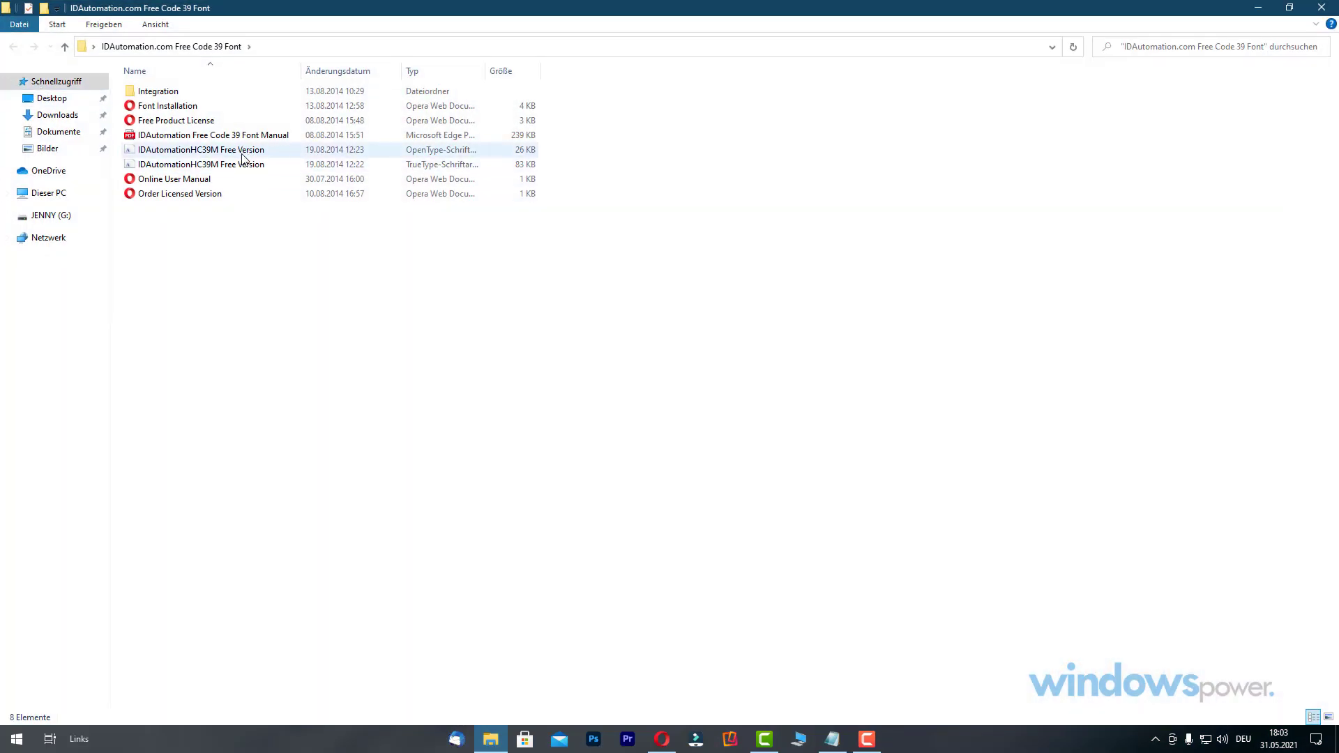
double_click(242, 152)
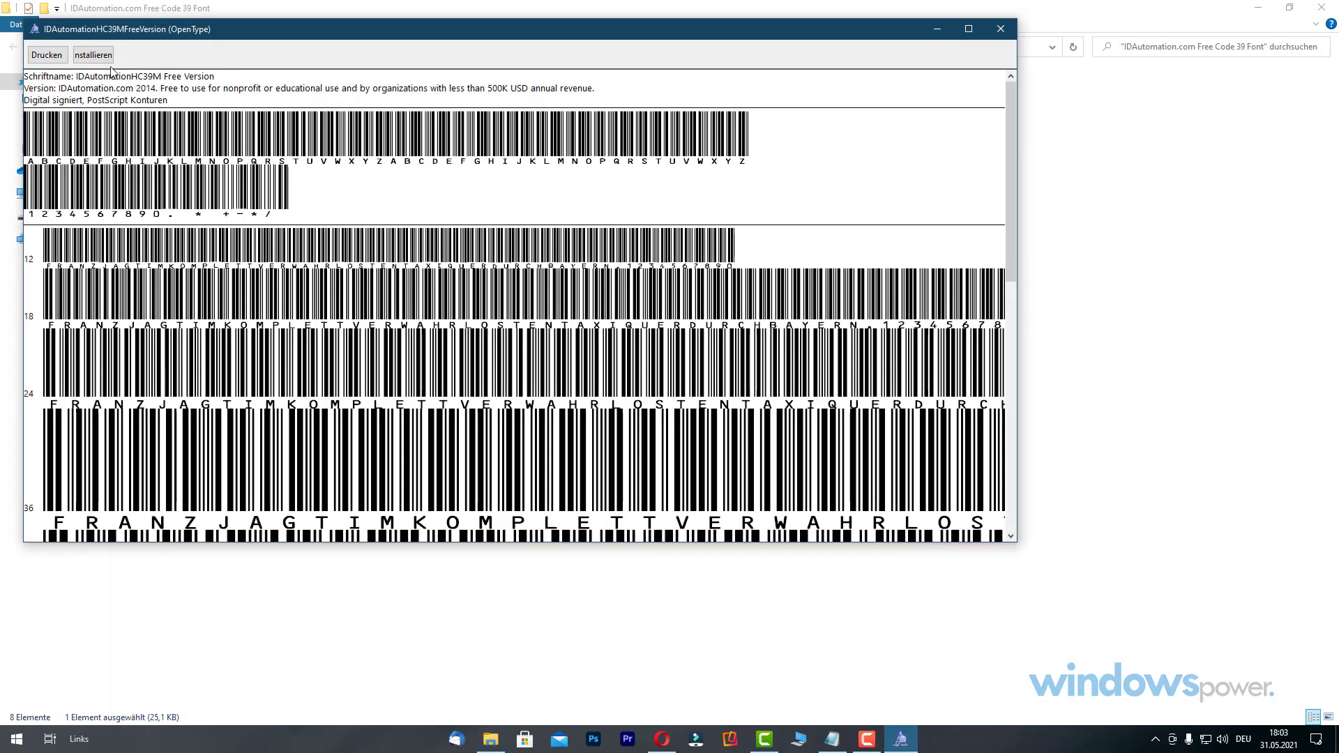
click(99, 60)
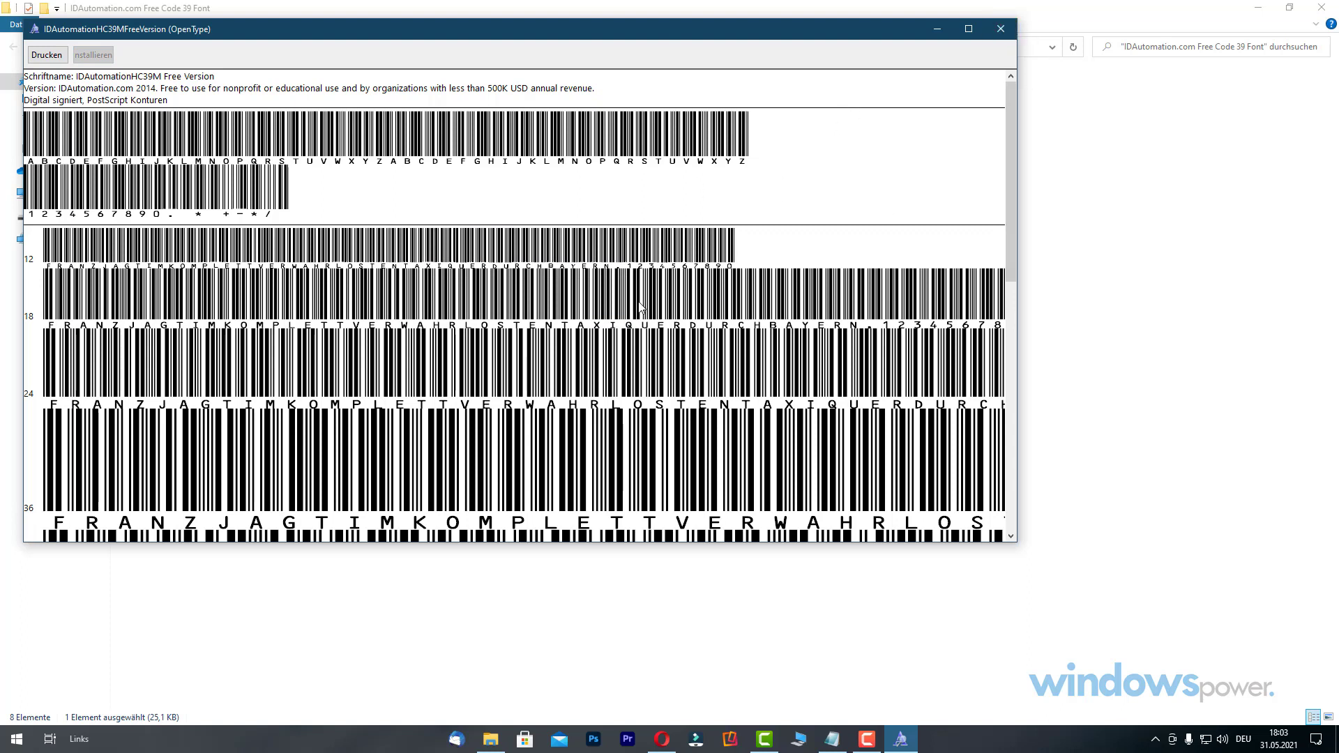
click(1000, 28)
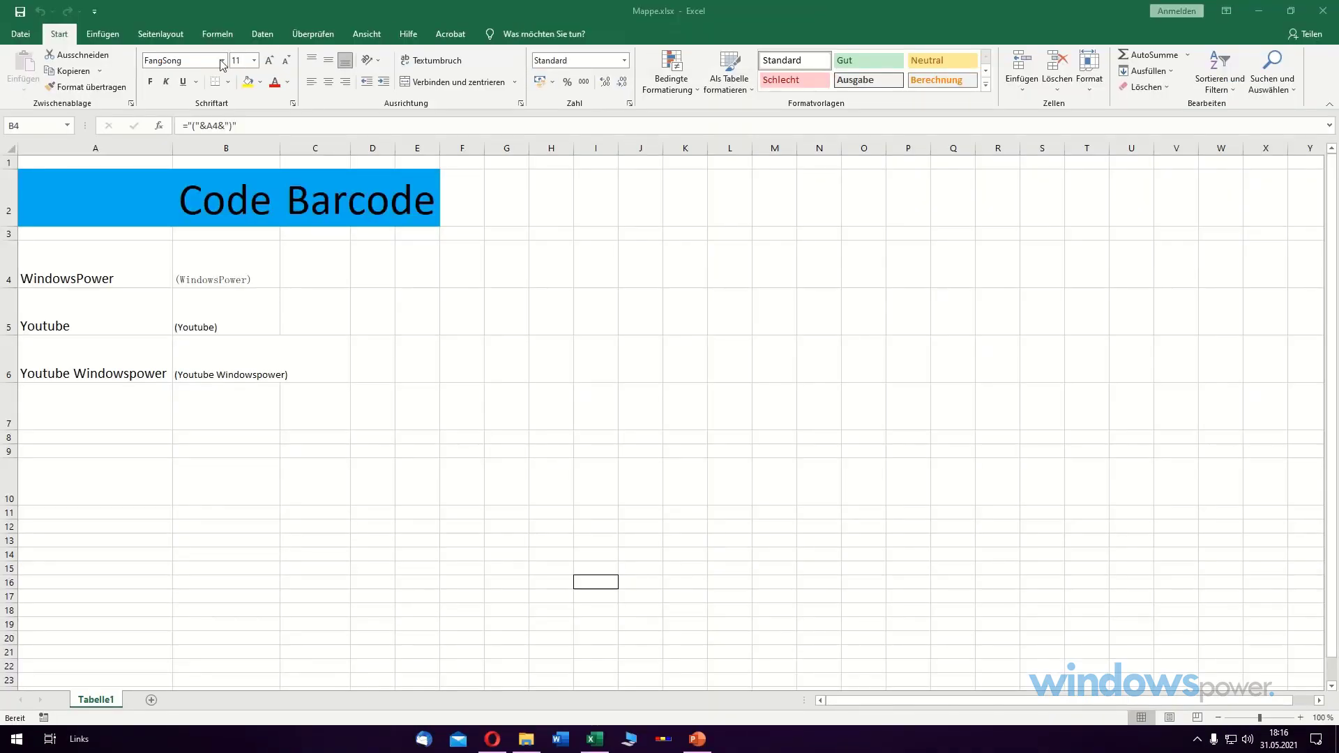
Set B4's font to IDAutomationHC39M Free Version so (WindowsPower) shows as a barcode
click(215, 247)
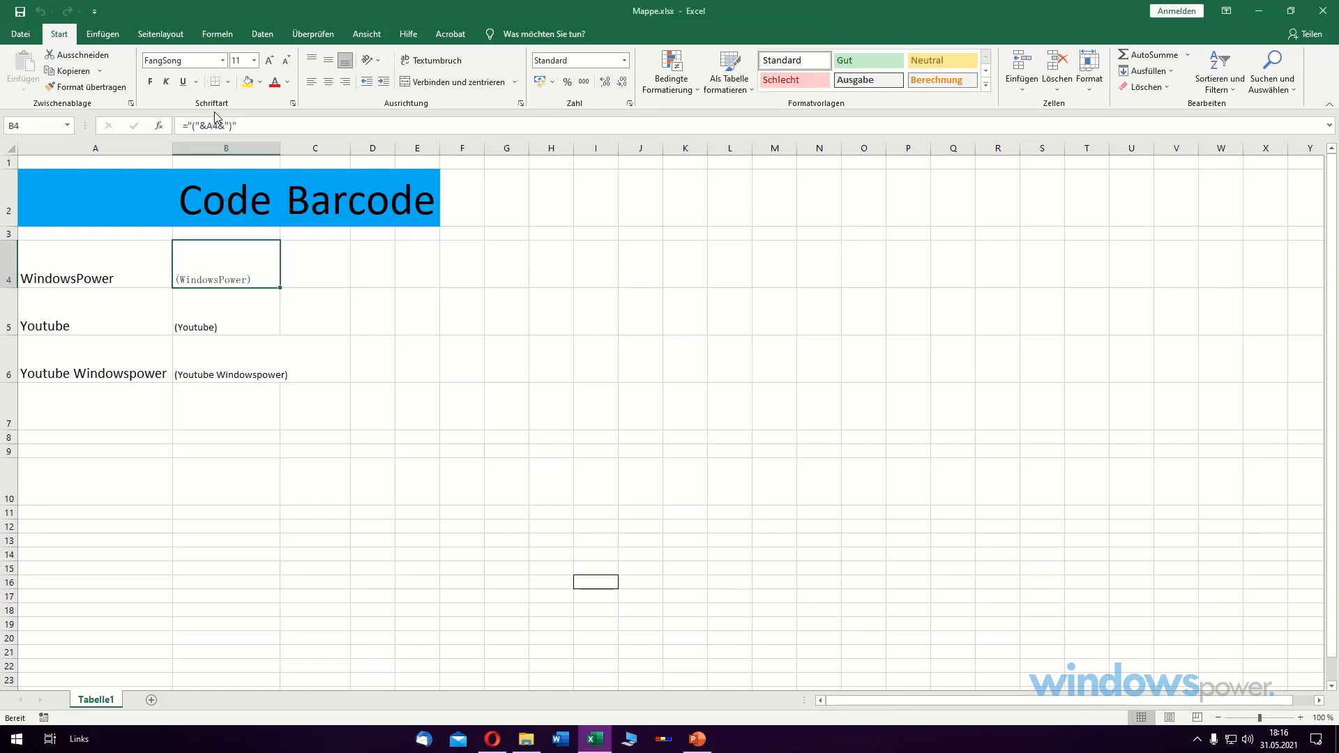
click(223, 62)
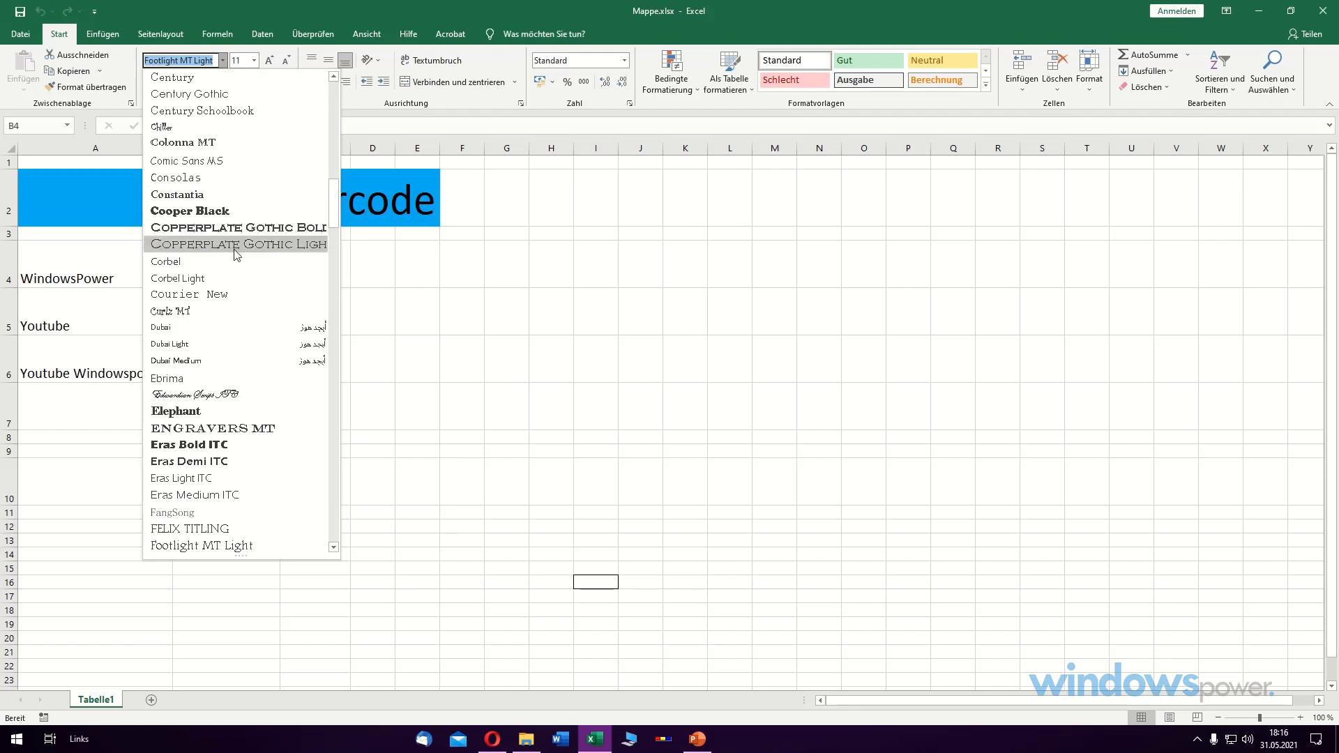
scroll(237, 254, down, 2)
scroll(239, 258, down, 1)
scroll(239, 260, down, 1)
scroll(239, 263, down, 3)
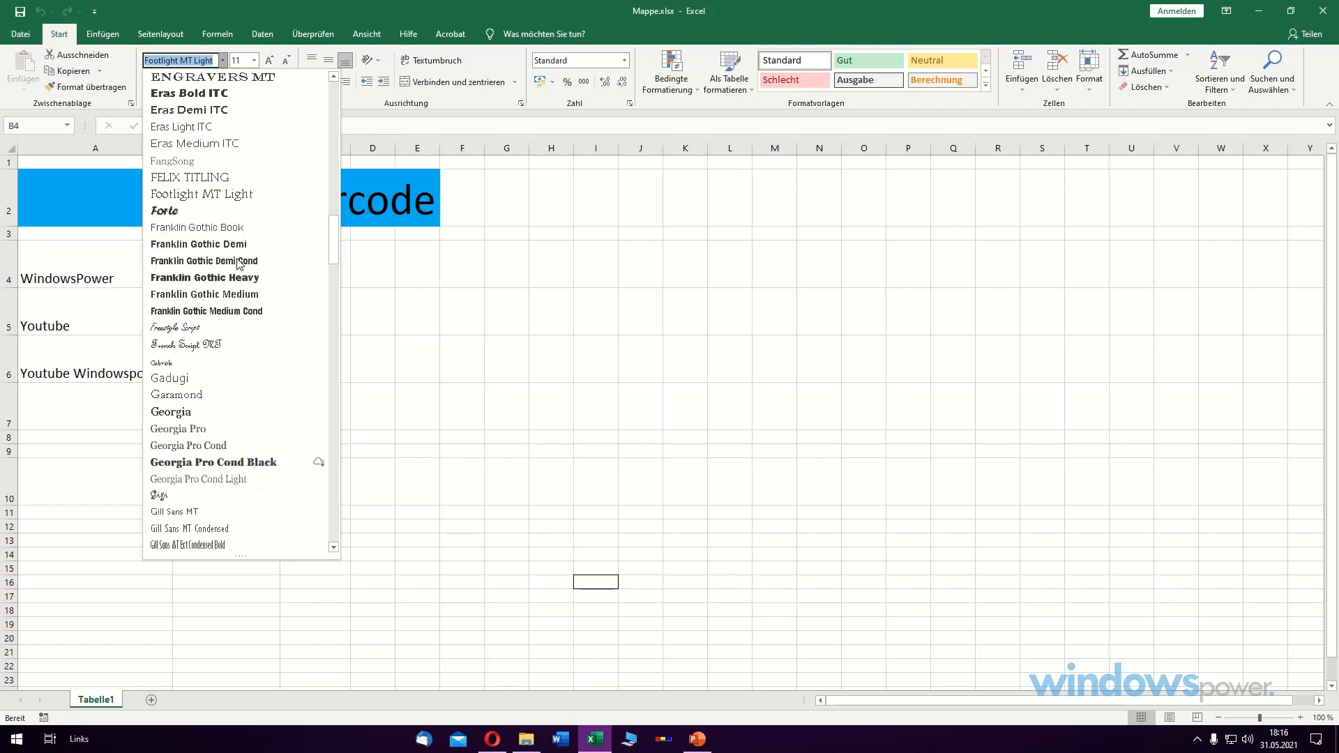
scroll(239, 263, down, 3)
scroll(239, 263, down, 4)
scroll(240, 264, down, 1)
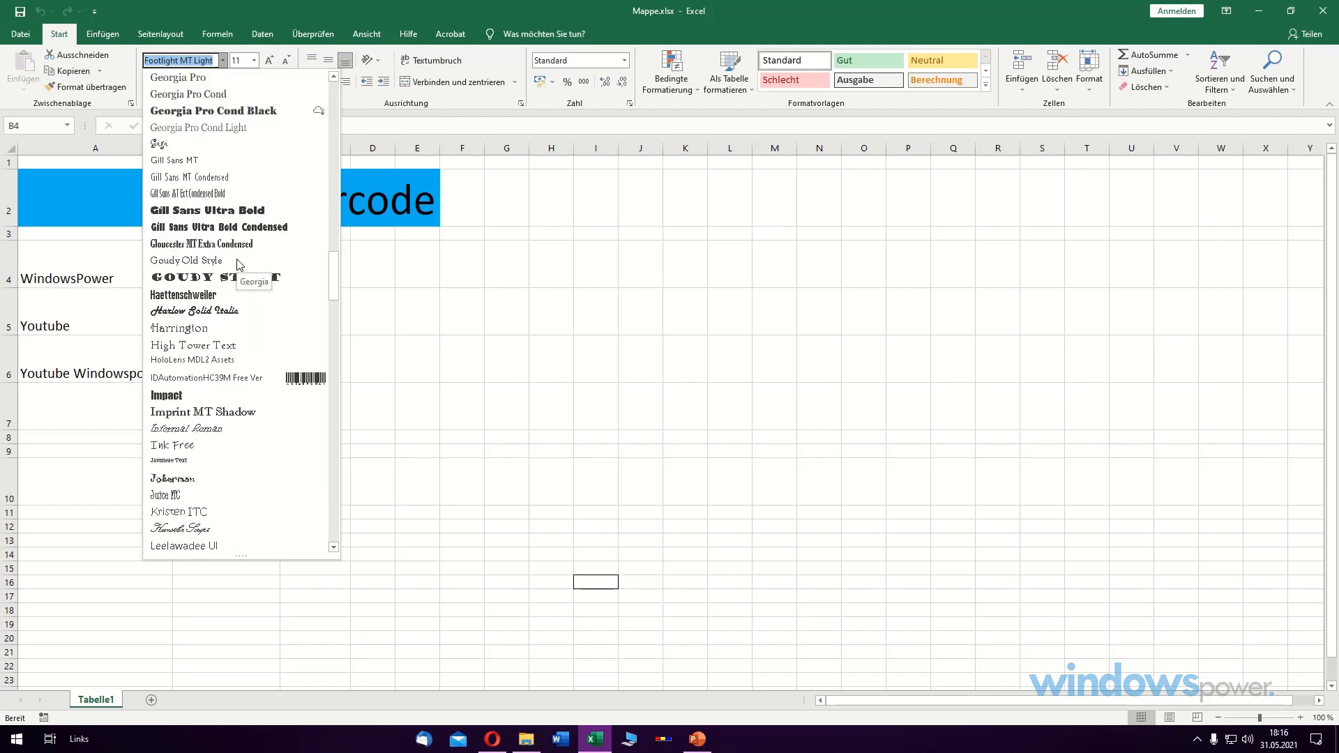
scroll(240, 263, down, 2)
click(235, 279)
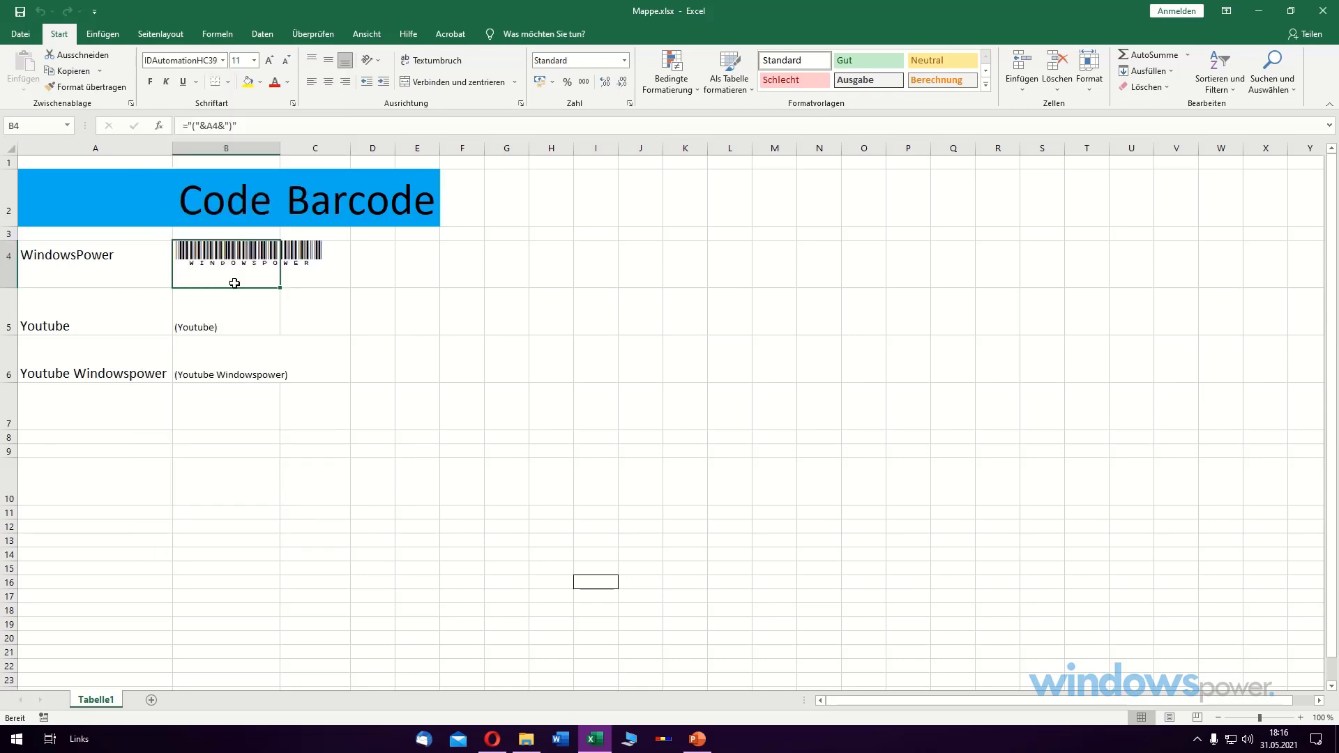
click(317, 299)
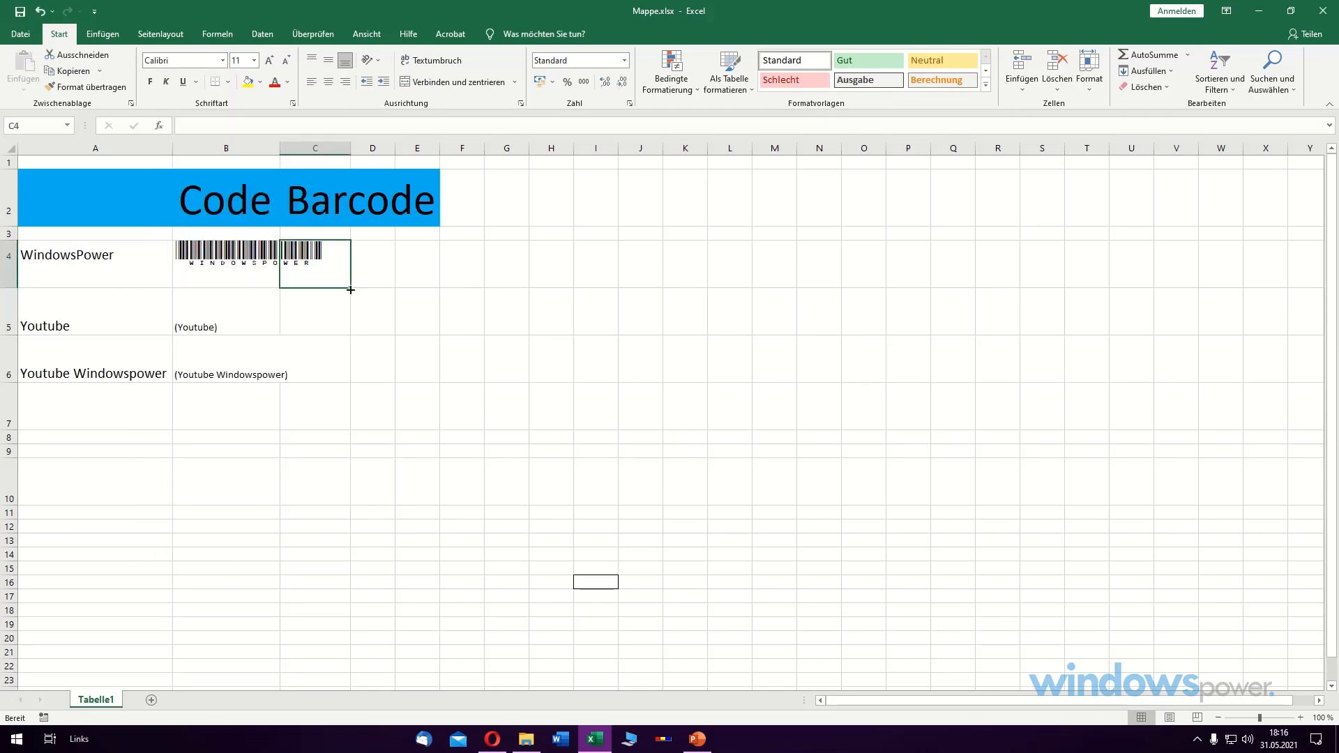
Set B5's font to IDAutomationHC39M Free Version so (Youtube) shows as a barcode
click(234, 314)
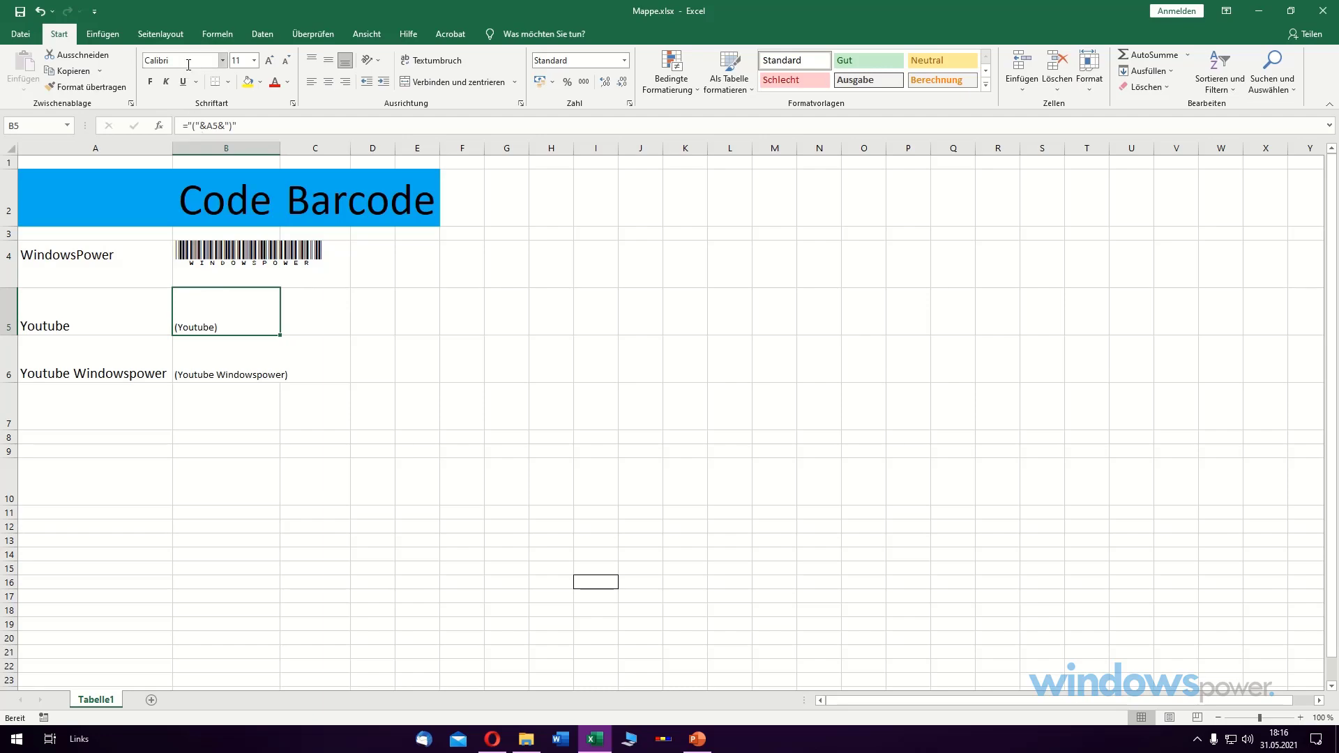
click(223, 61)
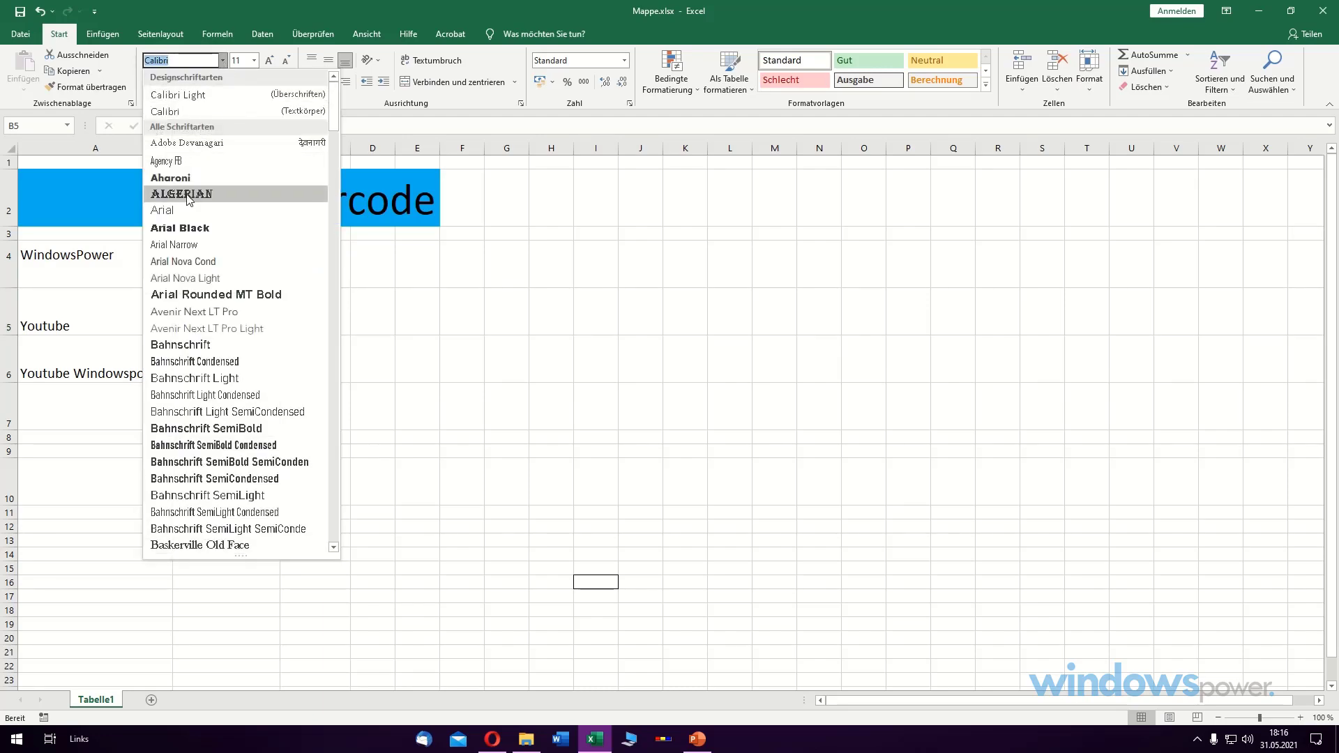
scroll(211, 279, down, 4)
scroll(211, 279, down, 3)
scroll(225, 280, down, 5)
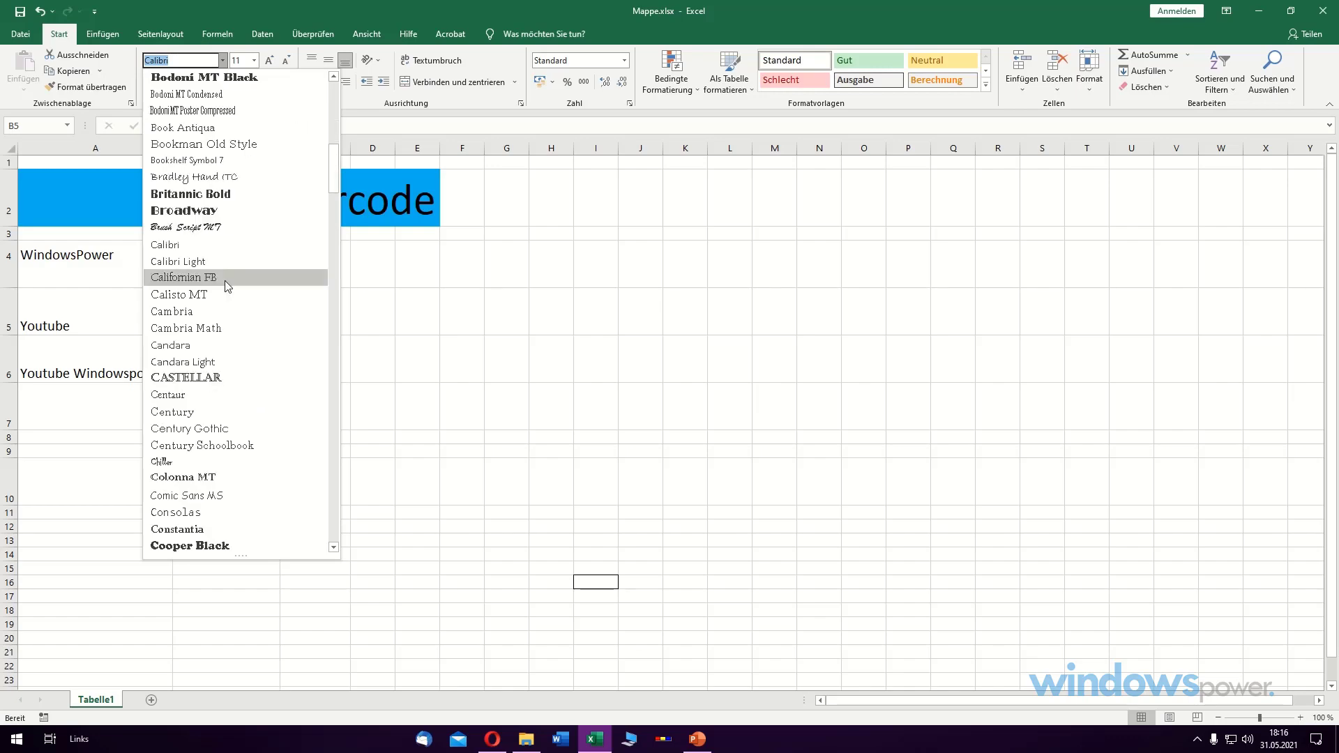
scroll(227, 279, down, 4)
scroll(228, 280, down, 4)
scroll(228, 280, down, 2)
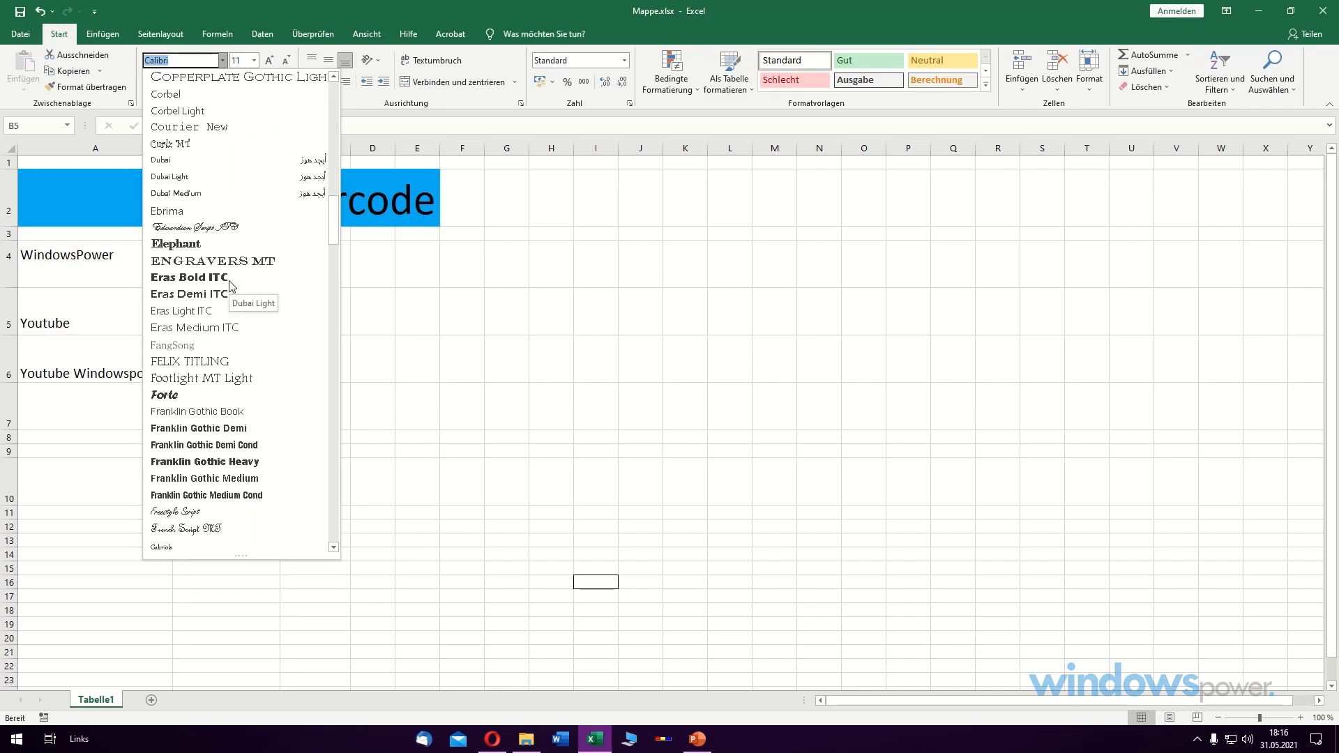
scroll(231, 283, down, 4)
scroll(230, 284, down, 3)
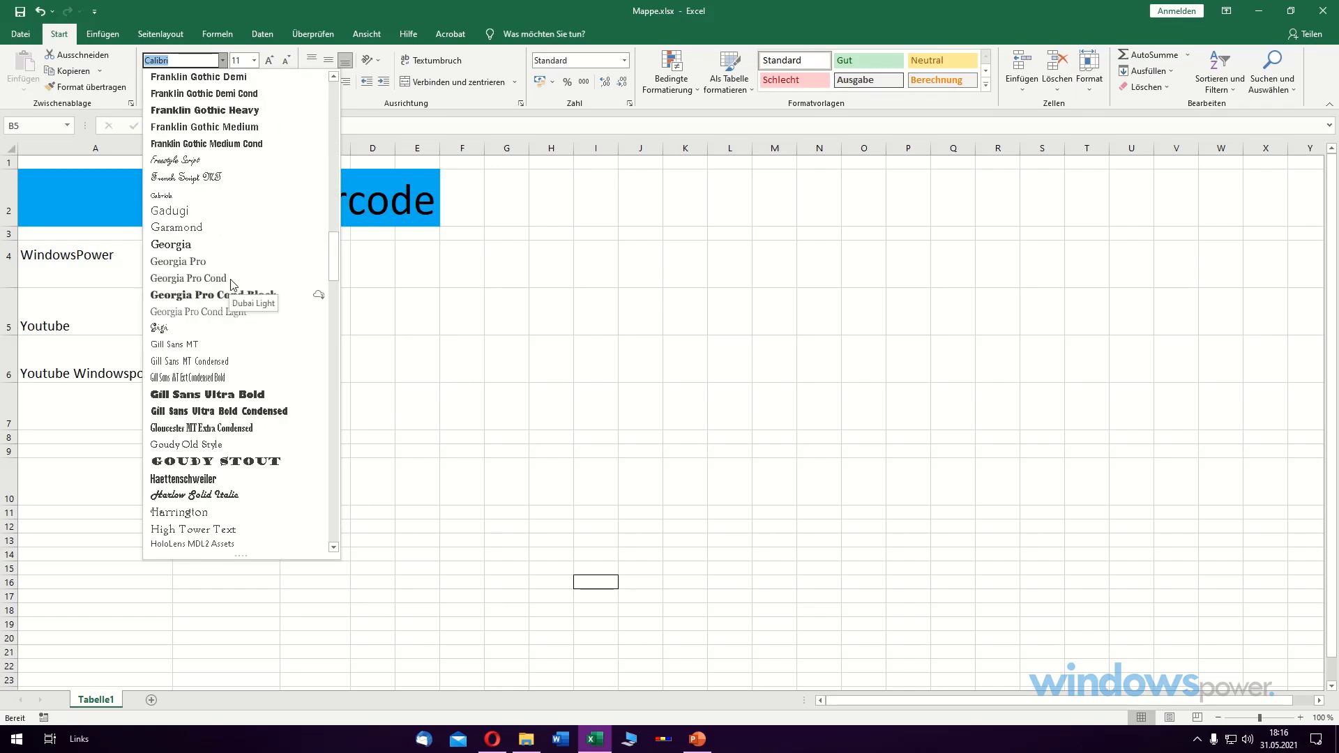
scroll(231, 284, down, 1)
scroll(233, 284, down, 2)
scroll(230, 286, down, 2)
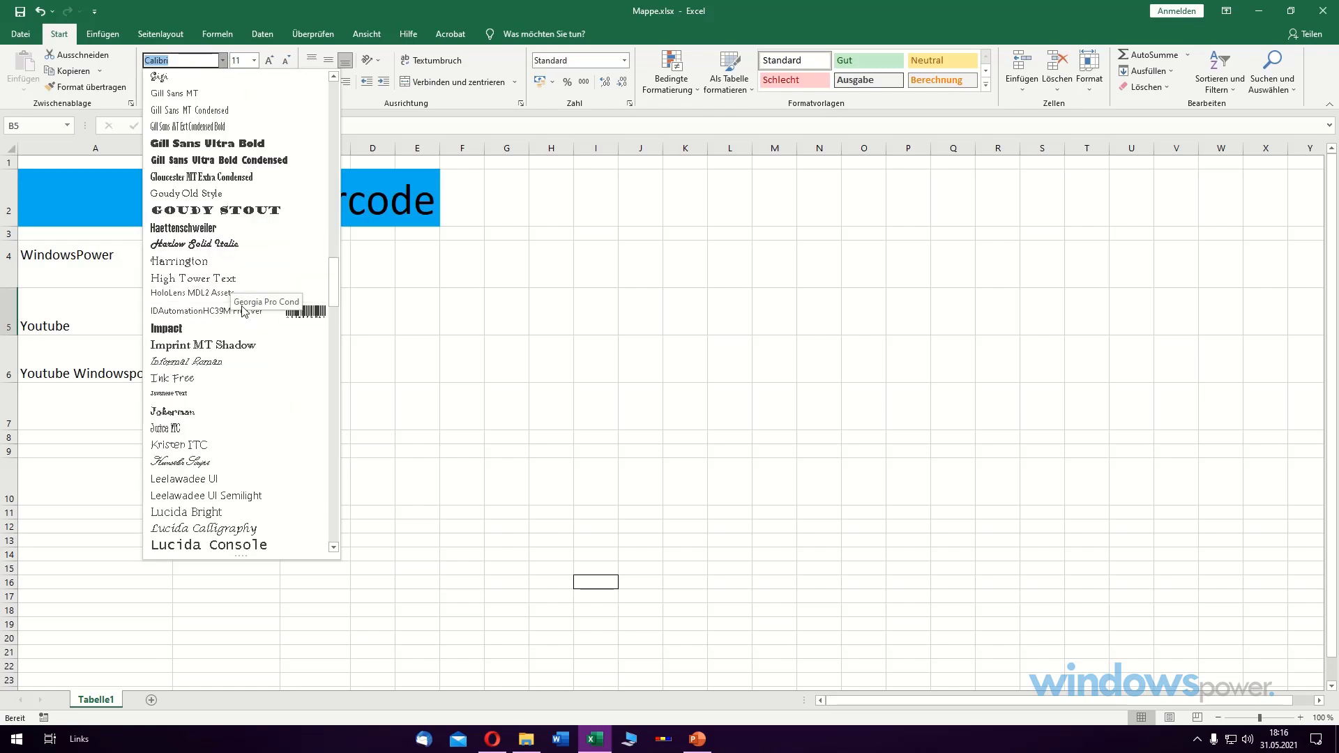
click(212, 314)
click(223, 384)
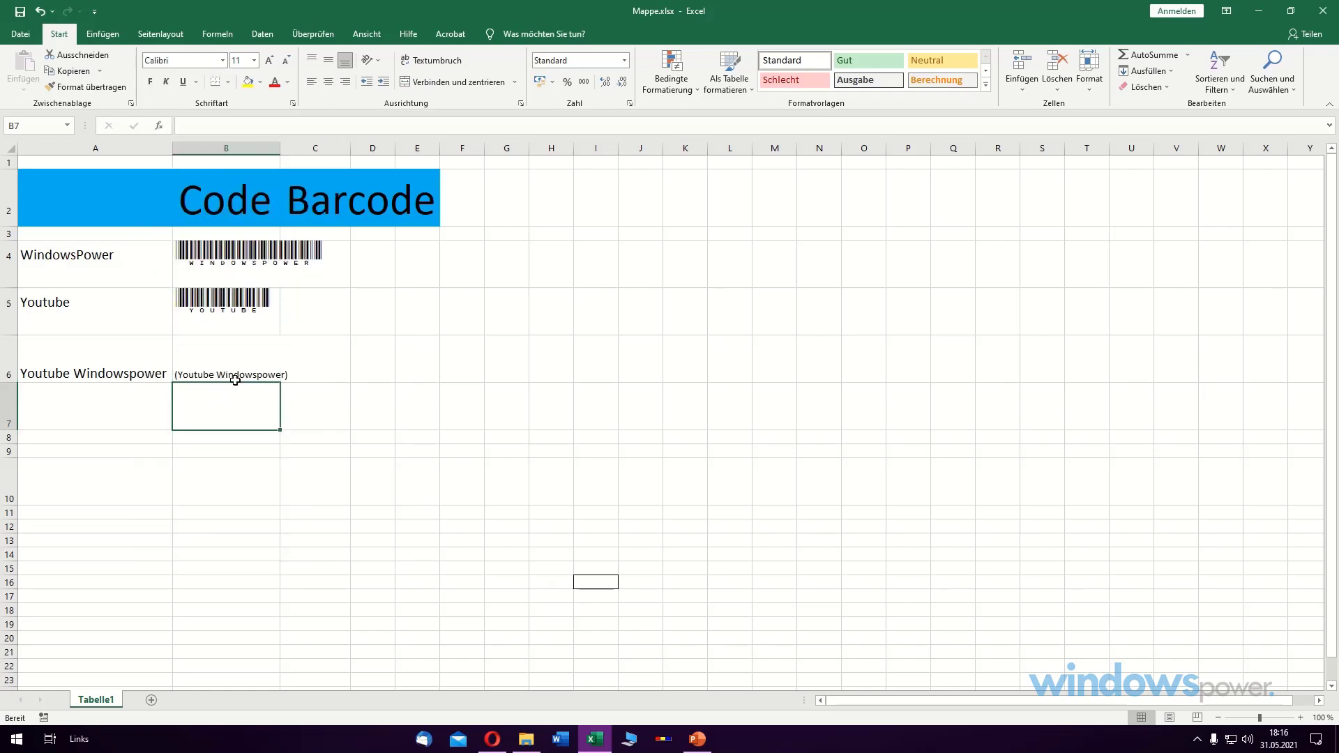
click(237, 374)
Set B6's font to IDAutomationHC39M Free Version so (Youtube Windowspower) shows as a barcode
click(223, 60)
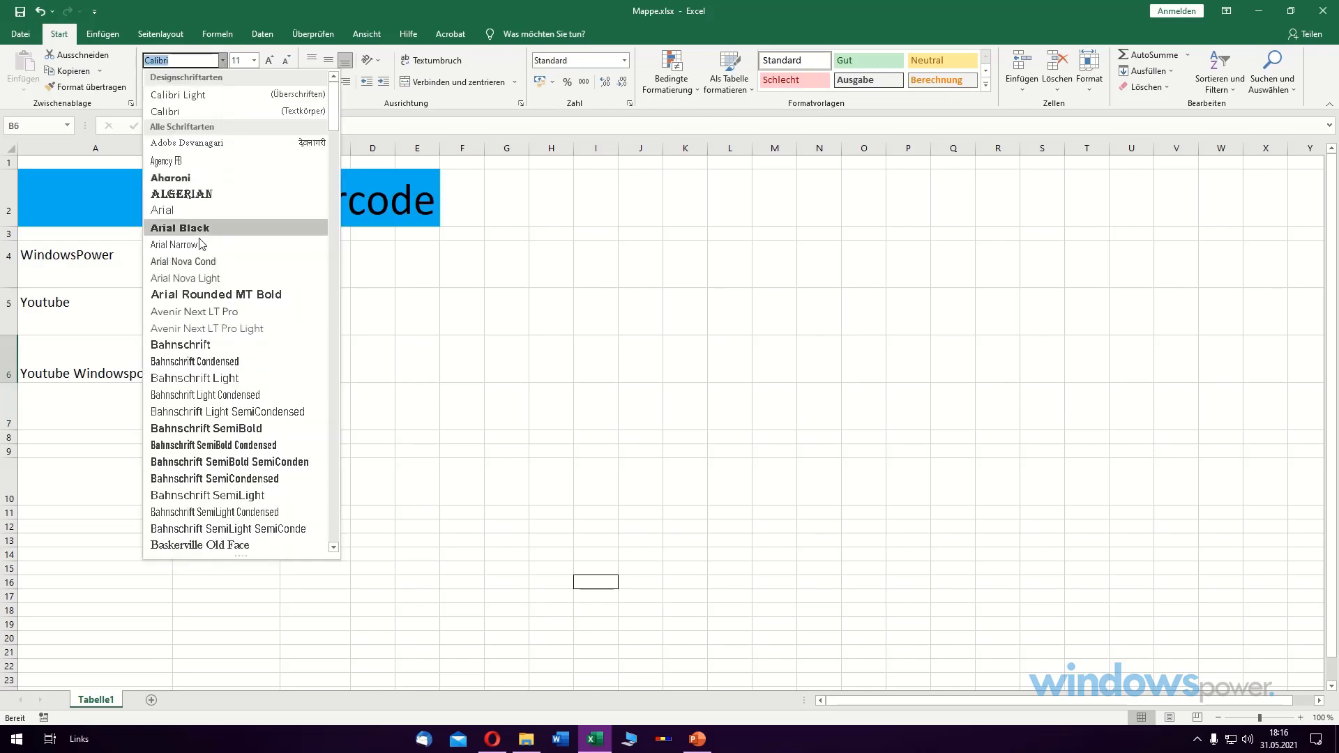
scroll(230, 307, down, 4)
scroll(229, 313, down, 5)
scroll(227, 312, down, 7)
scroll(227, 311, down, 7)
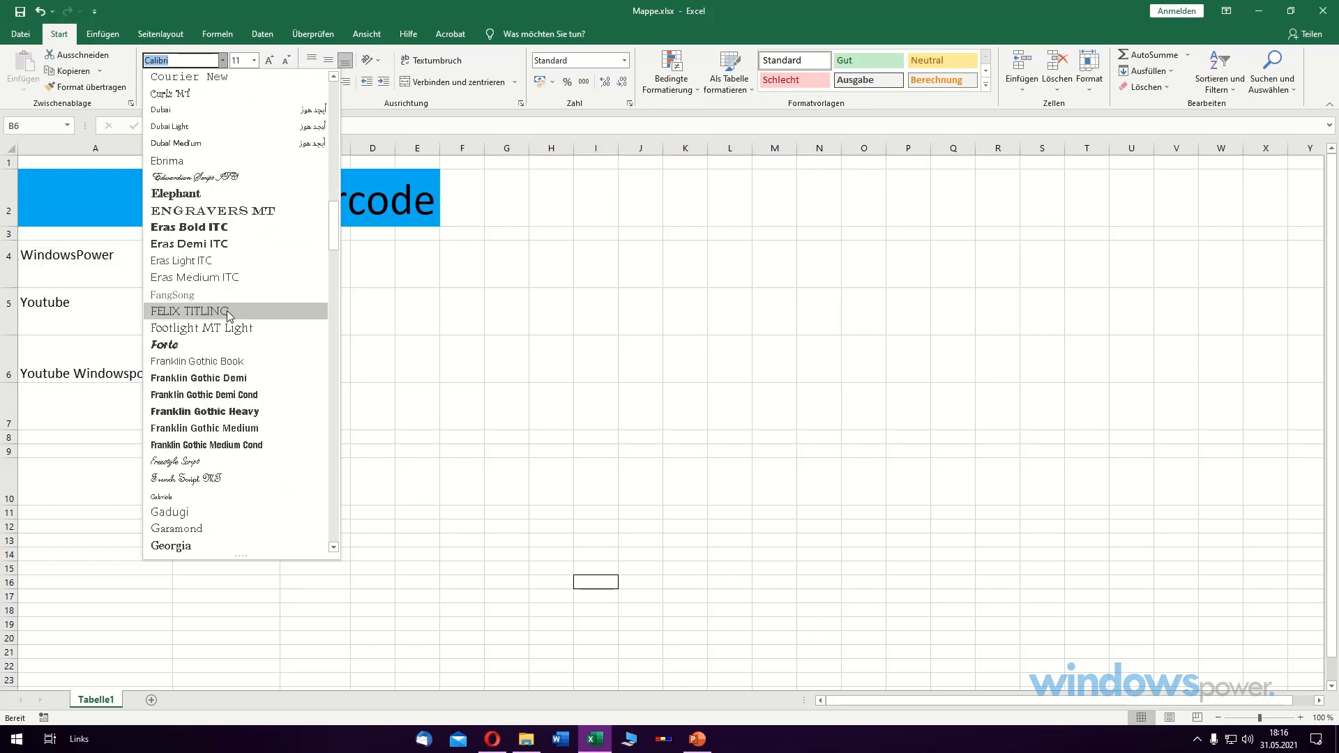
scroll(228, 312, down, 5)
scroll(227, 311, down, 2)
scroll(227, 312, down, 4)
scroll(230, 328, down, 5)
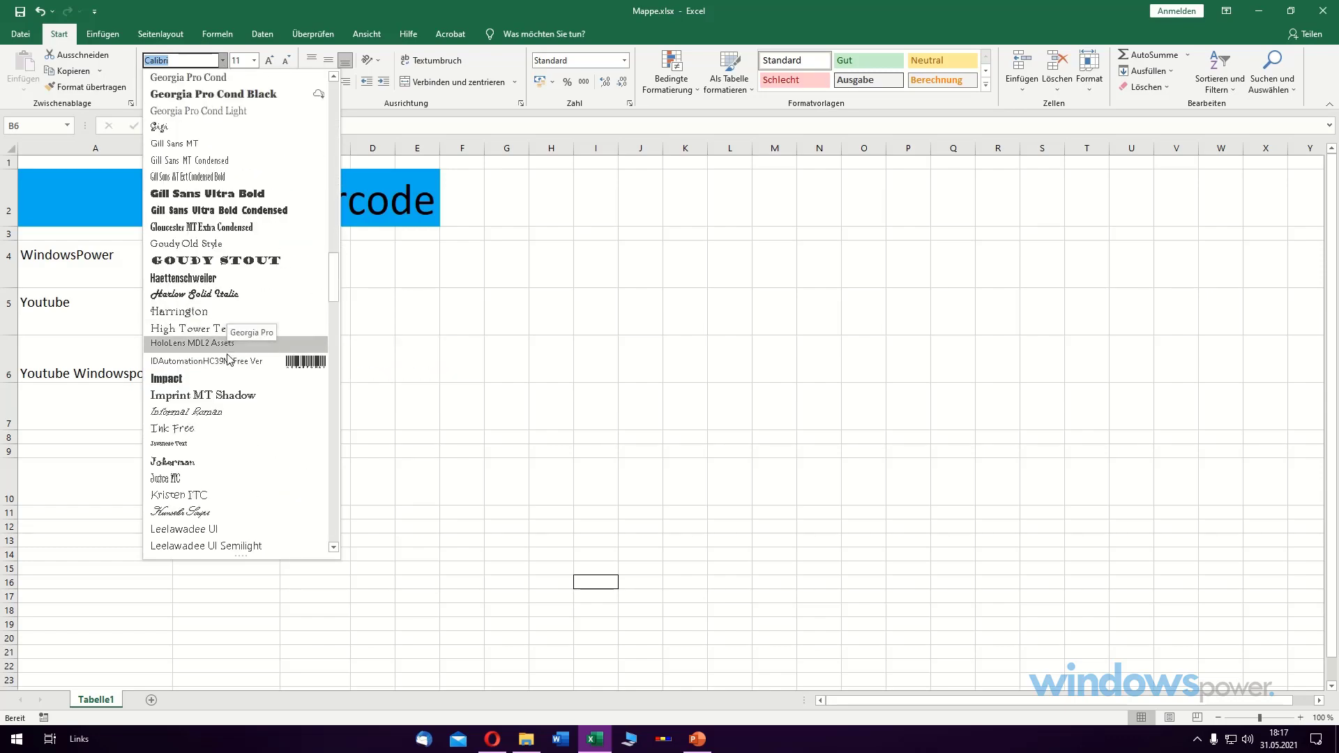
click(231, 359)
click(465, 372)
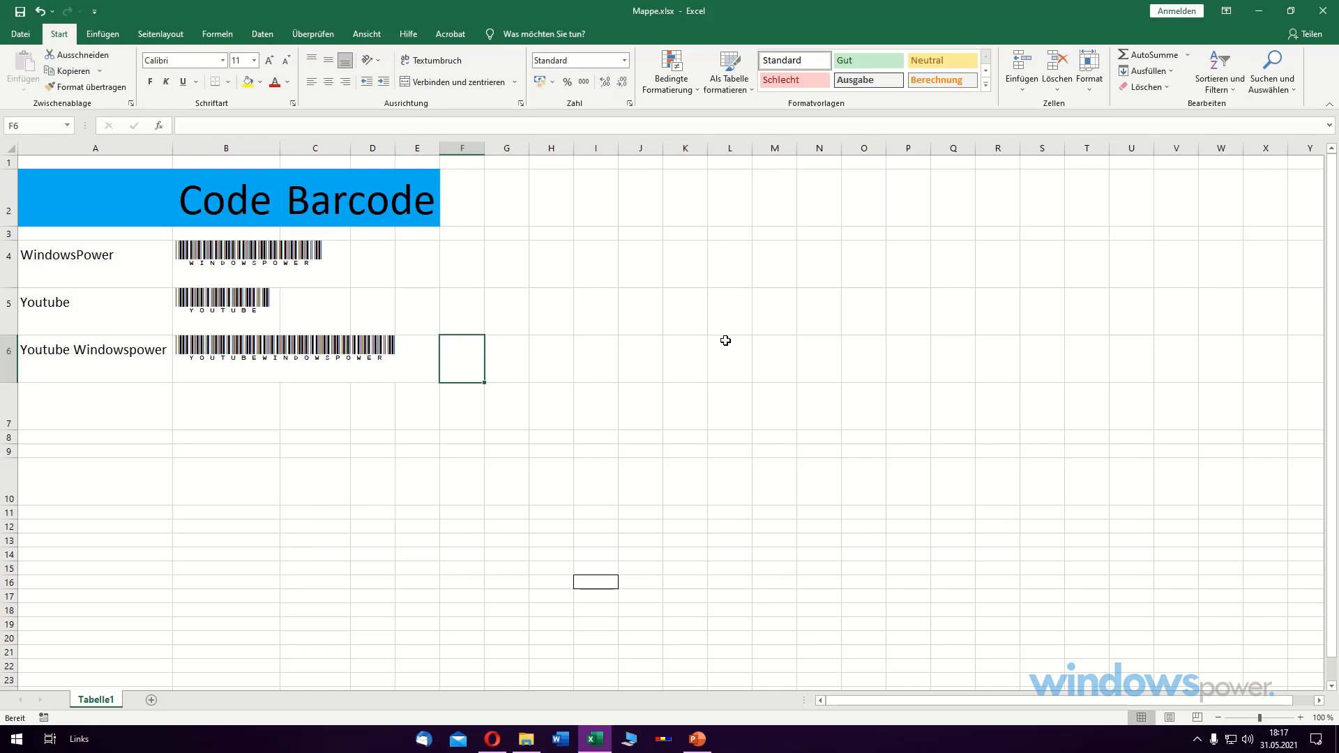